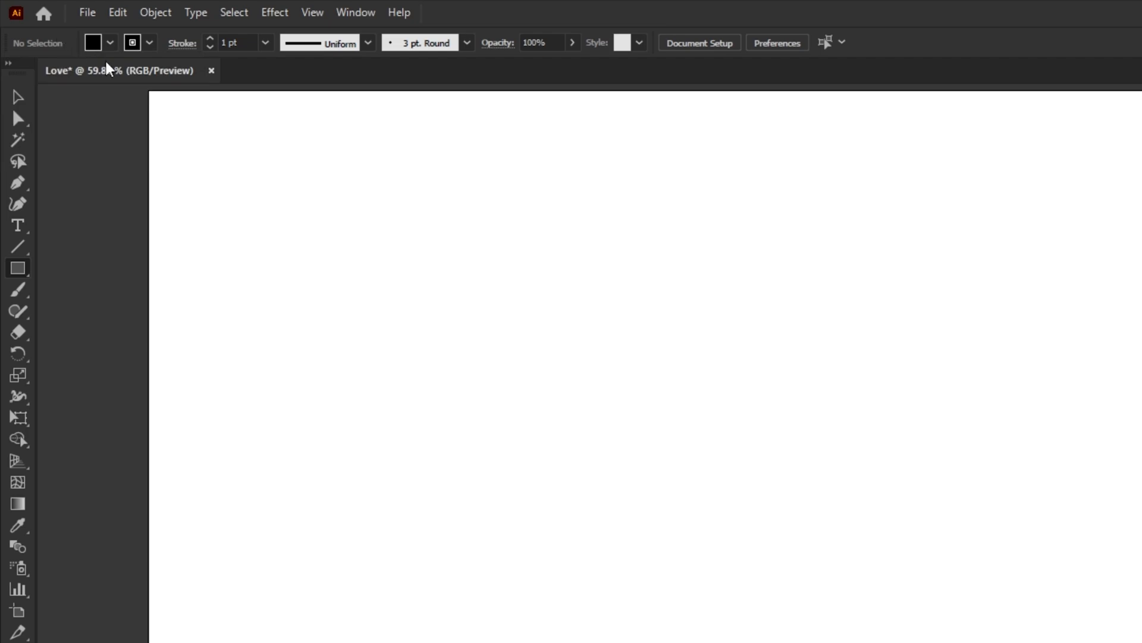
Create a black rectangle 225 px wide and 350 px high on the artboard
click(657, 334)
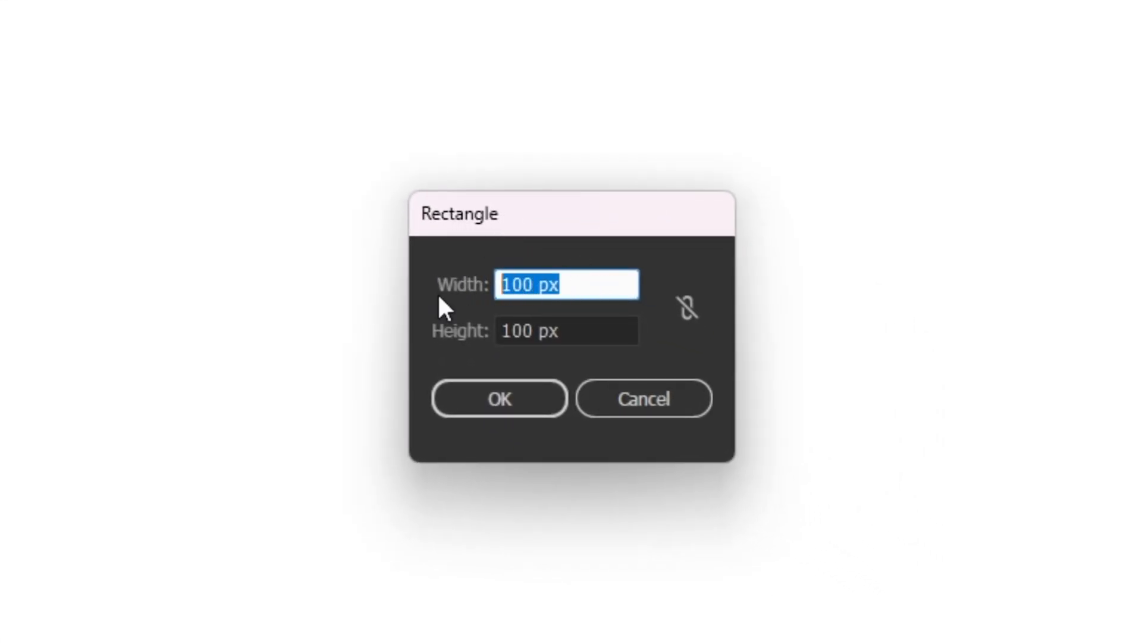
text(225)
key(Tab)
text(350)
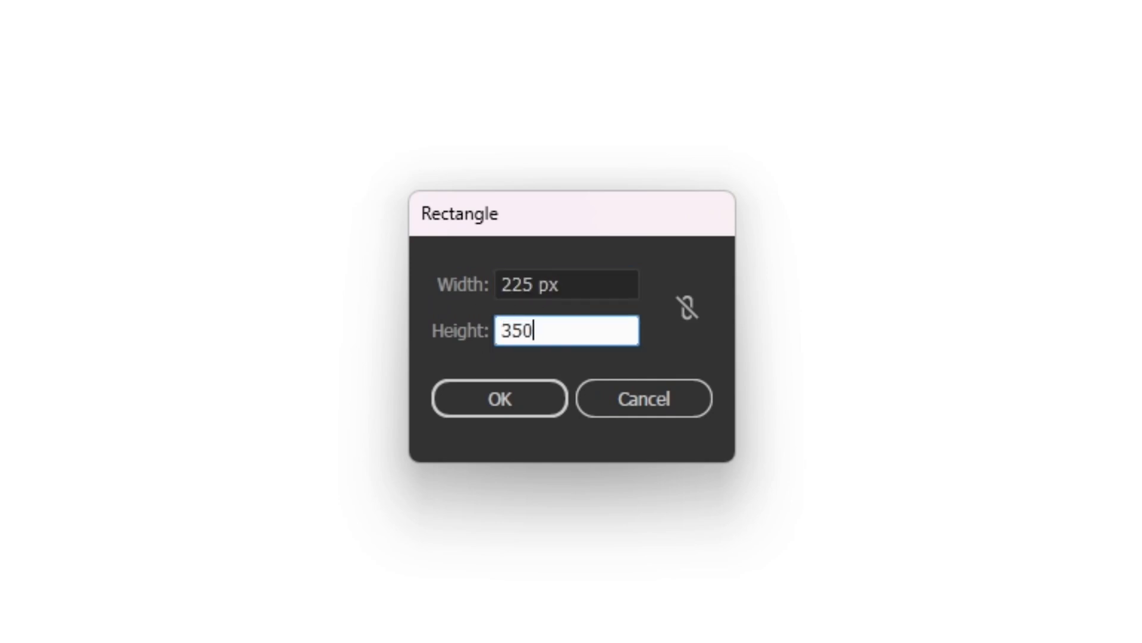
click(483, 395)
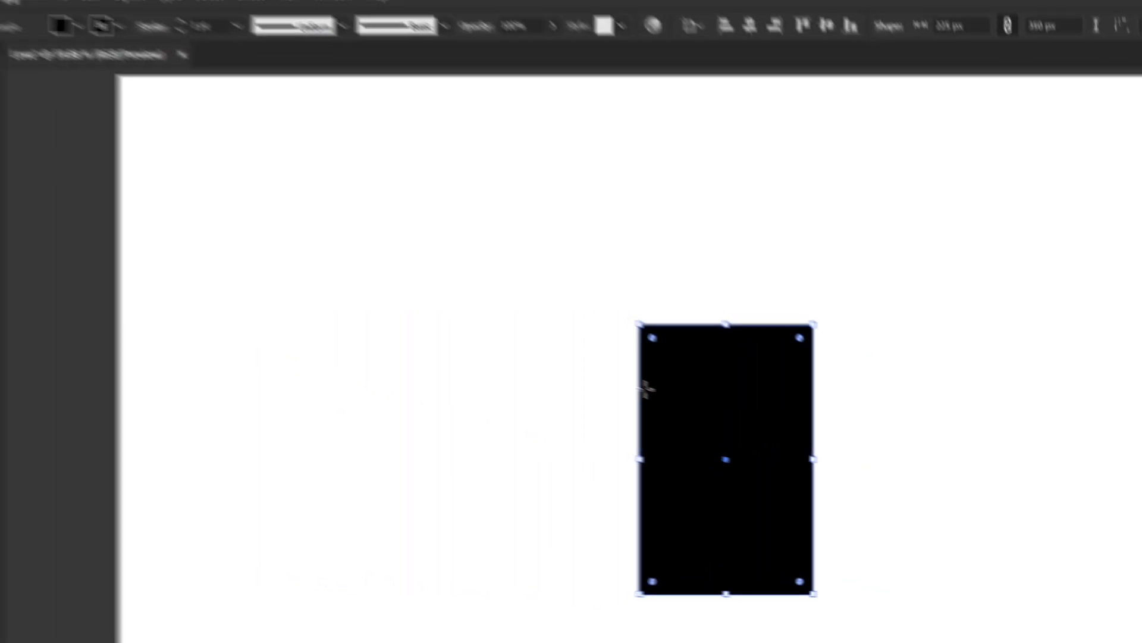
Duplicate the rectangle in place and rotate the copy 90° so the two form a cross
click(18, 98)
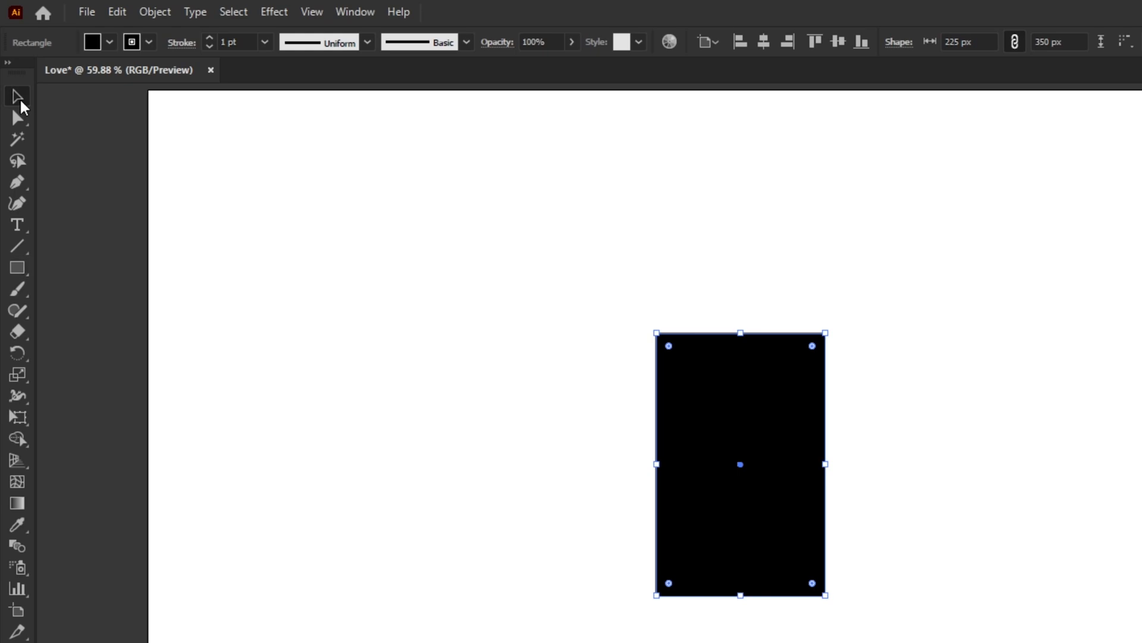
click(119, 13)
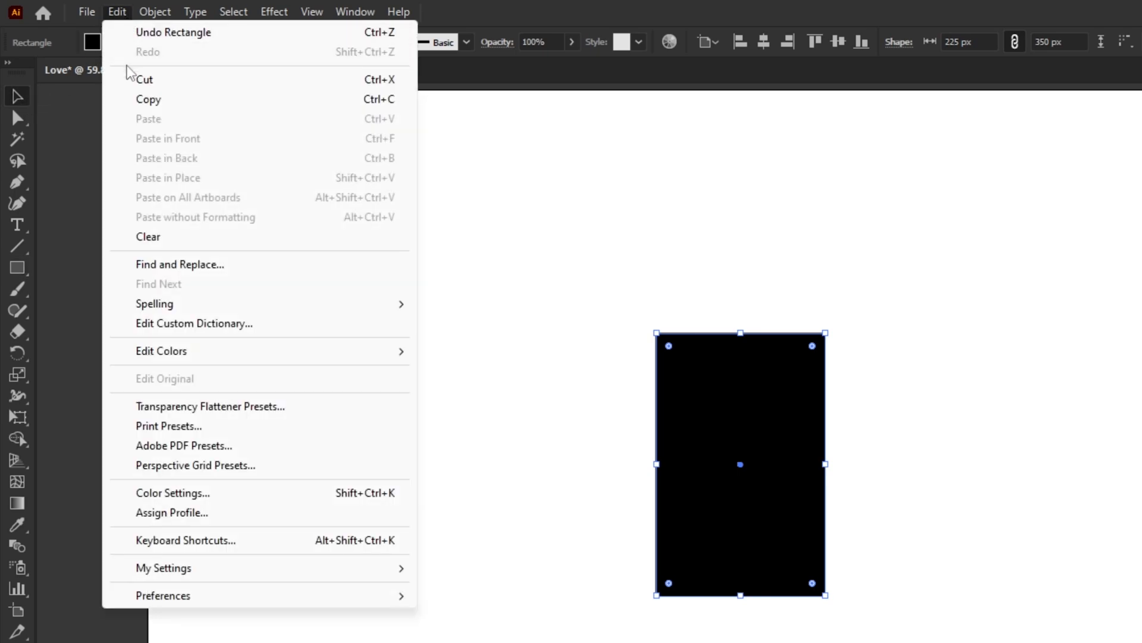
click(142, 100)
click(117, 11)
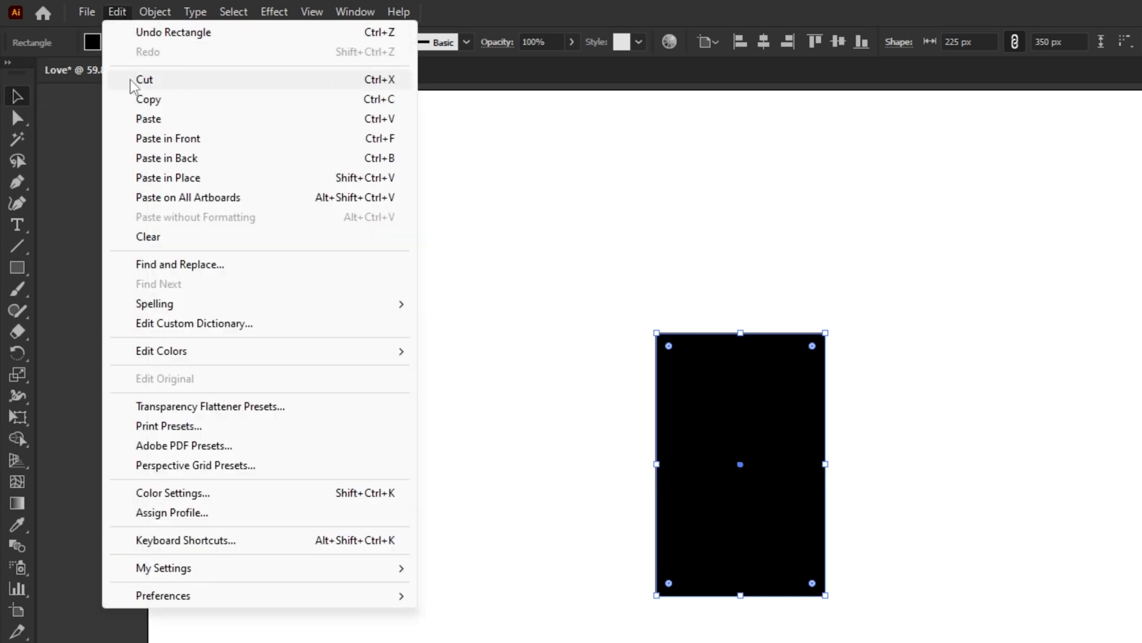
click(133, 177)
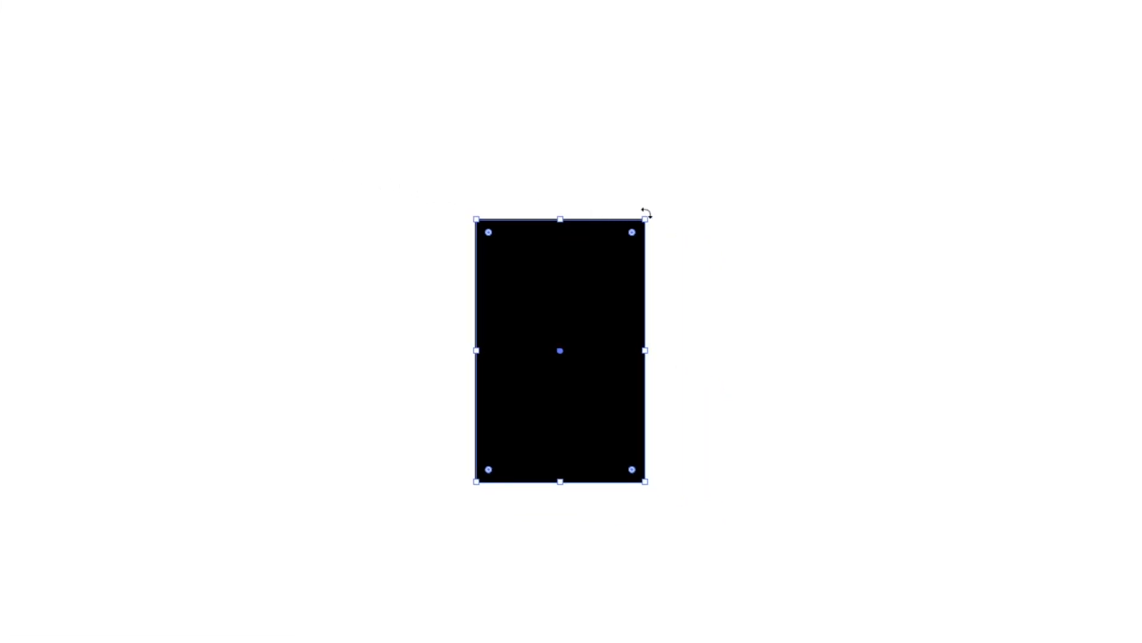
drag(646, 213, 712, 452)
Align both rectangles to the selection along their left and bottom edges
drag(795, 184, 330, 521)
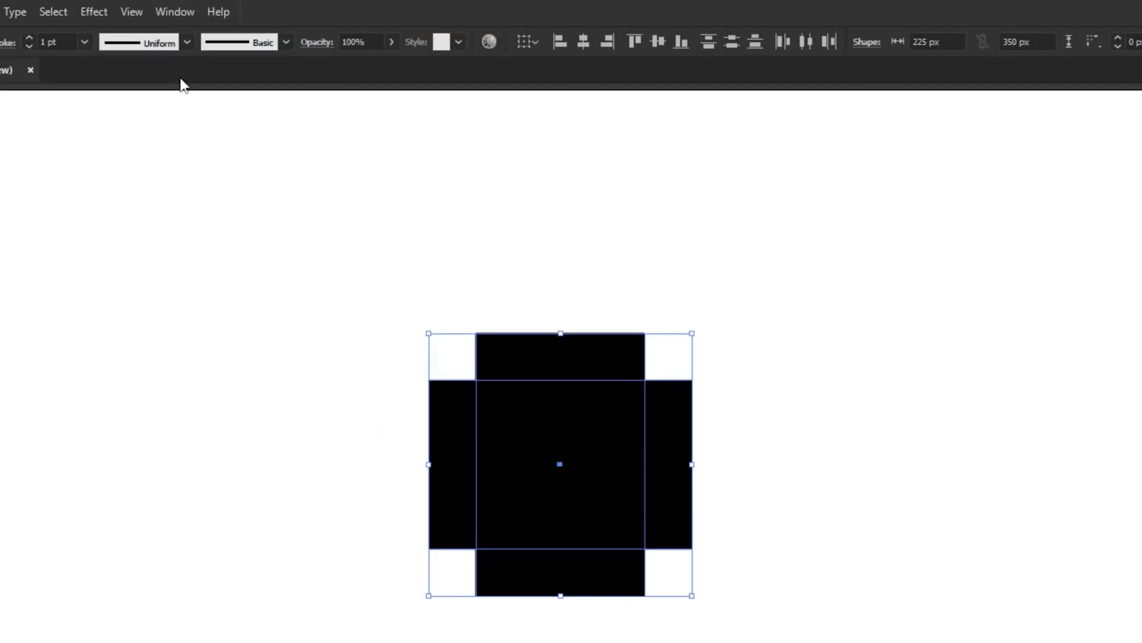
click(178, 13)
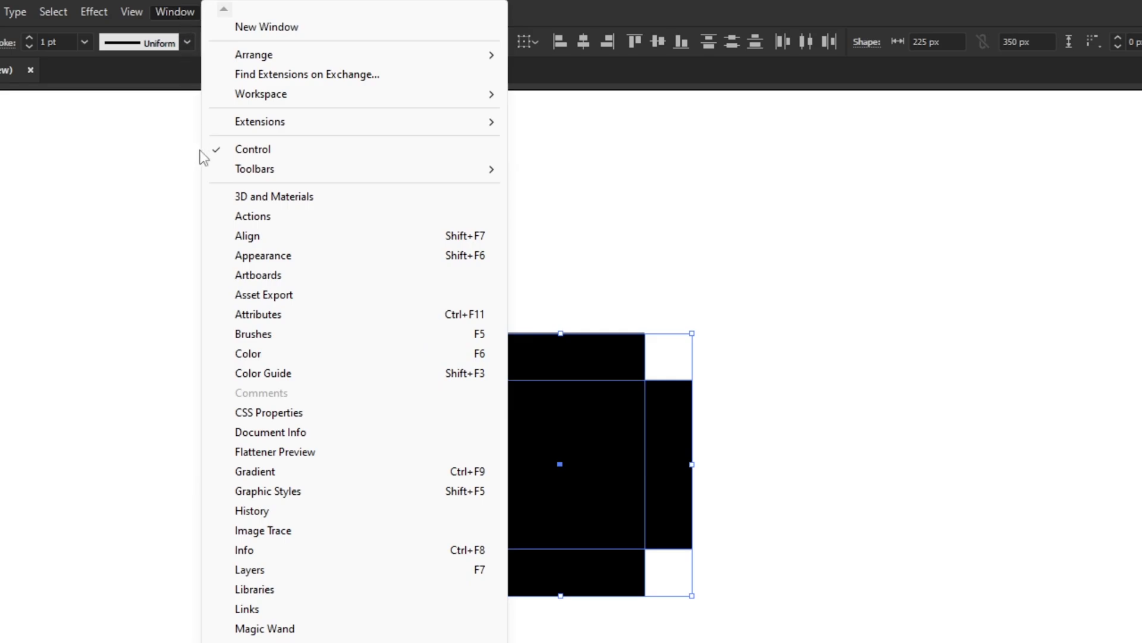
click(218, 237)
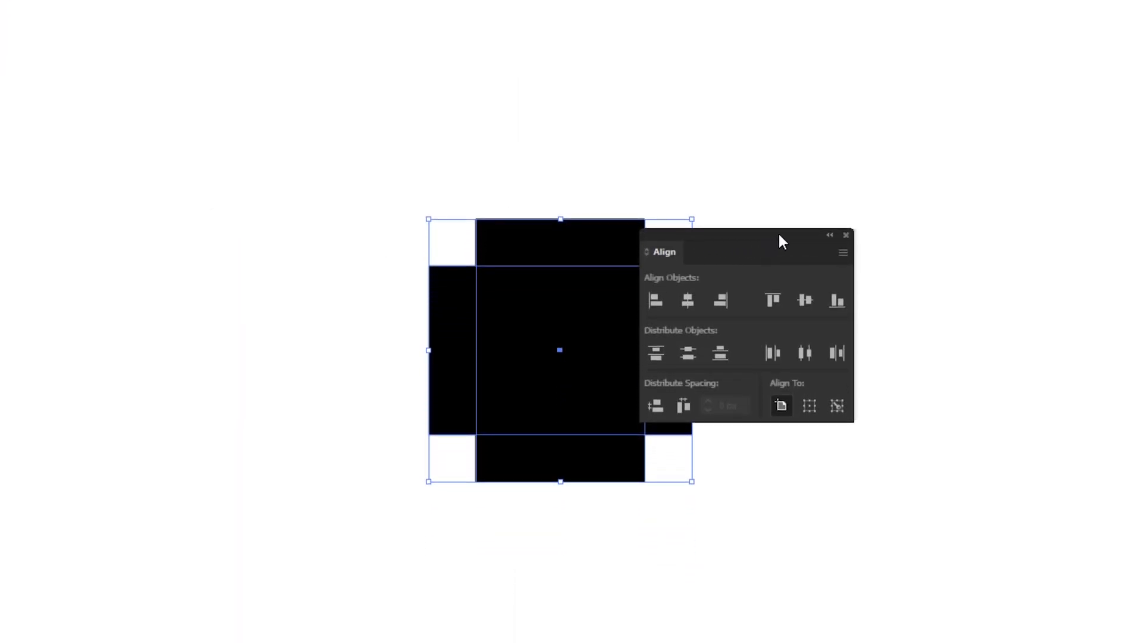
drag(779, 235, 878, 234)
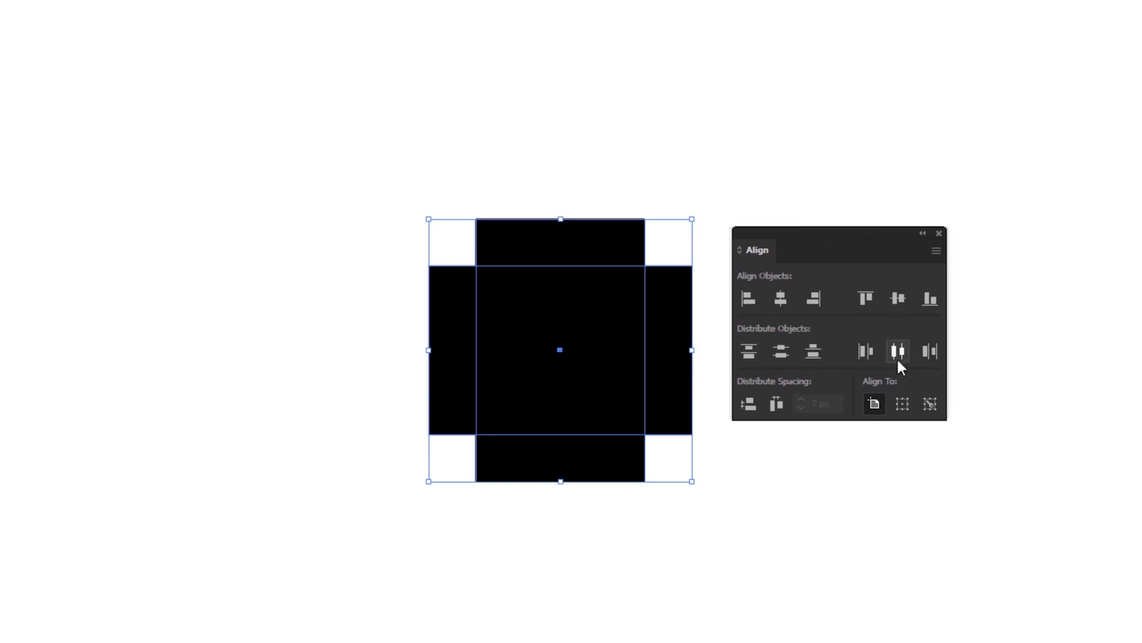
click(902, 404)
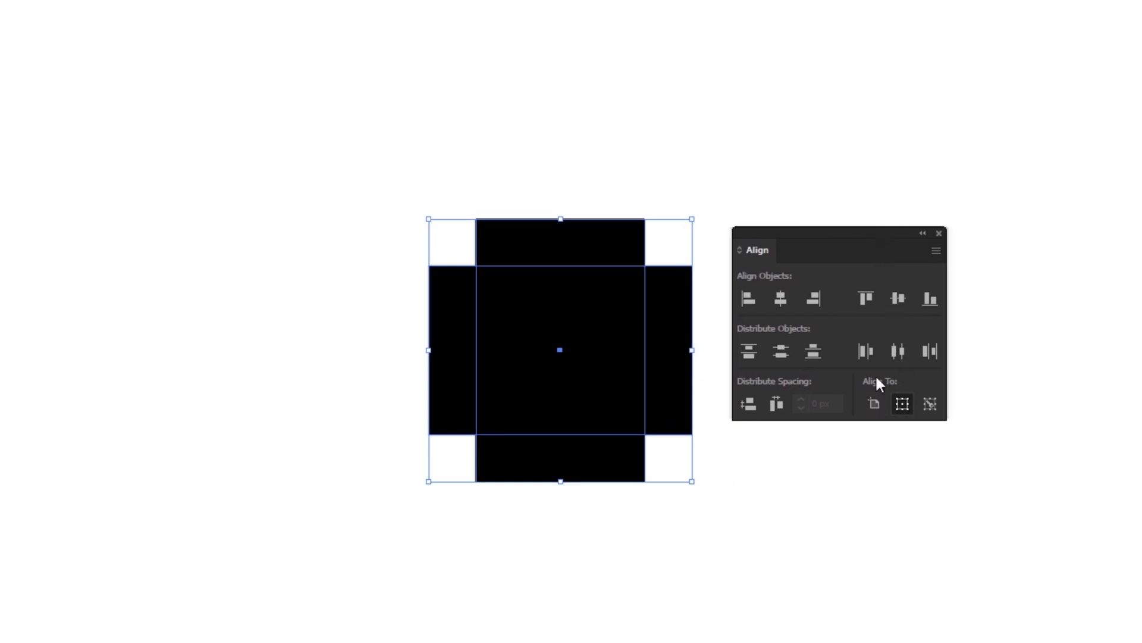
click(749, 298)
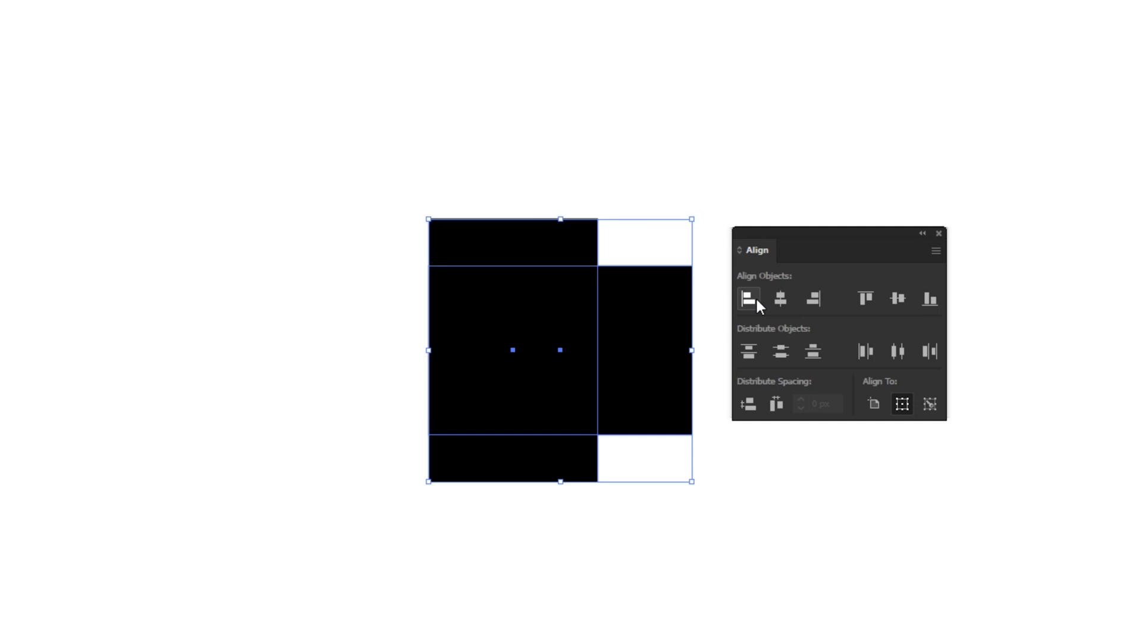
click(928, 300)
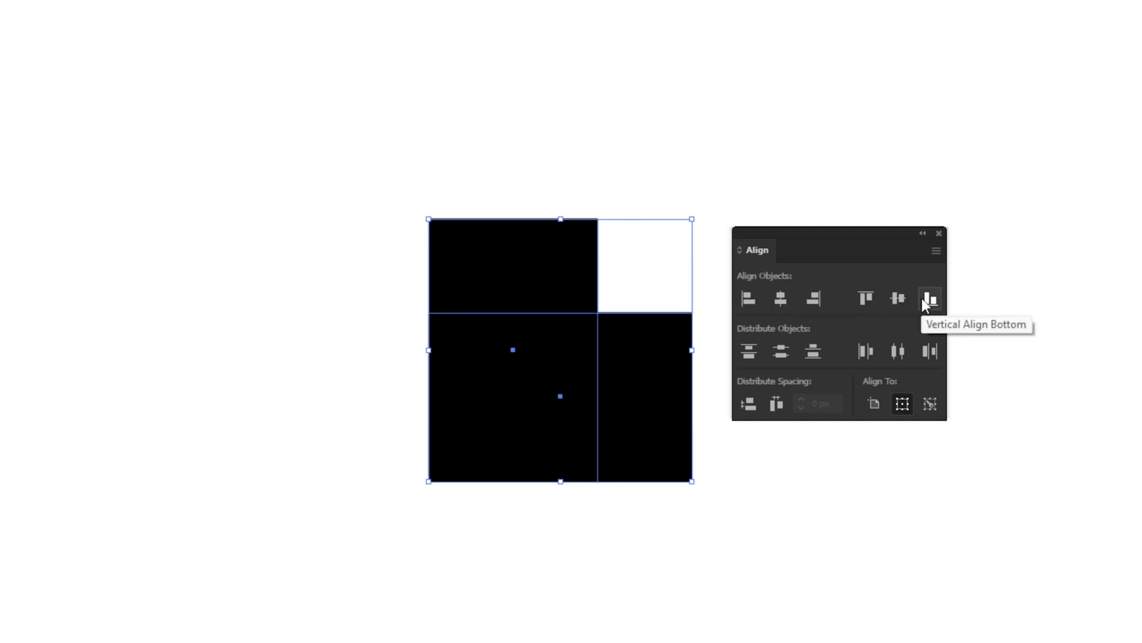
drag(713, 231, 975, 116)
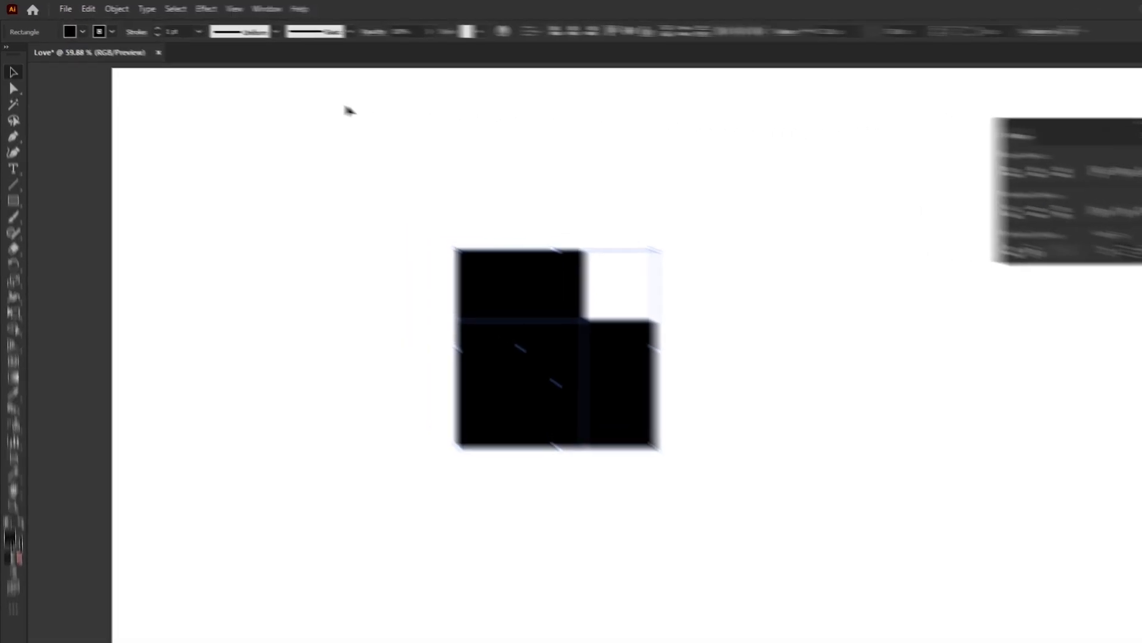
Fully round the two top corners of the upright rectangle and the two right corners of the horizontal one
click(16, 77)
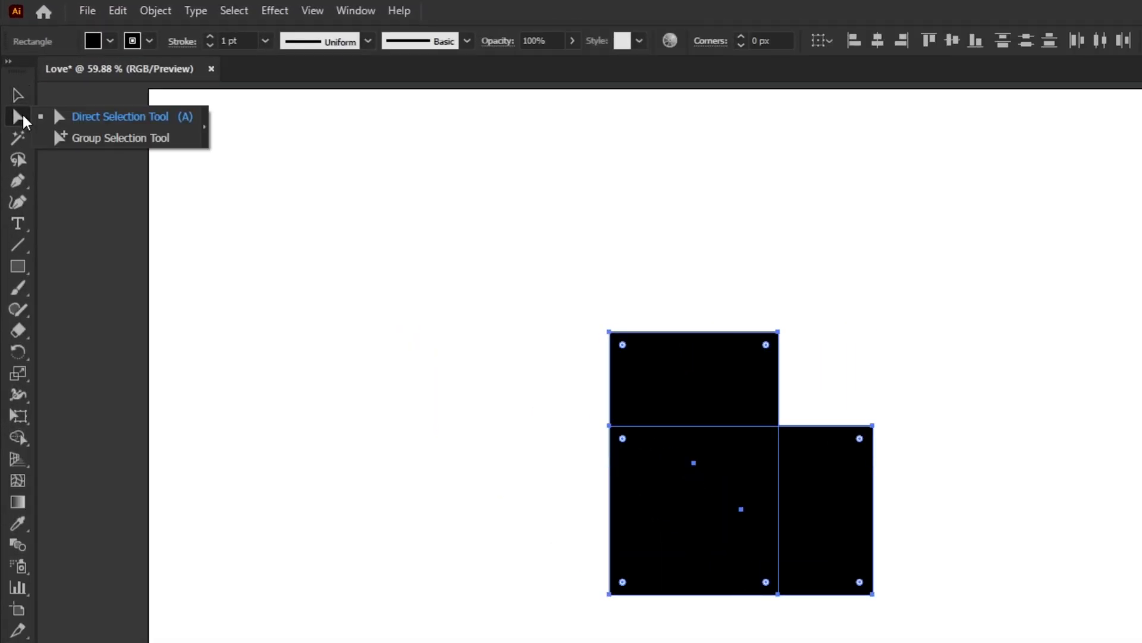
click(109, 118)
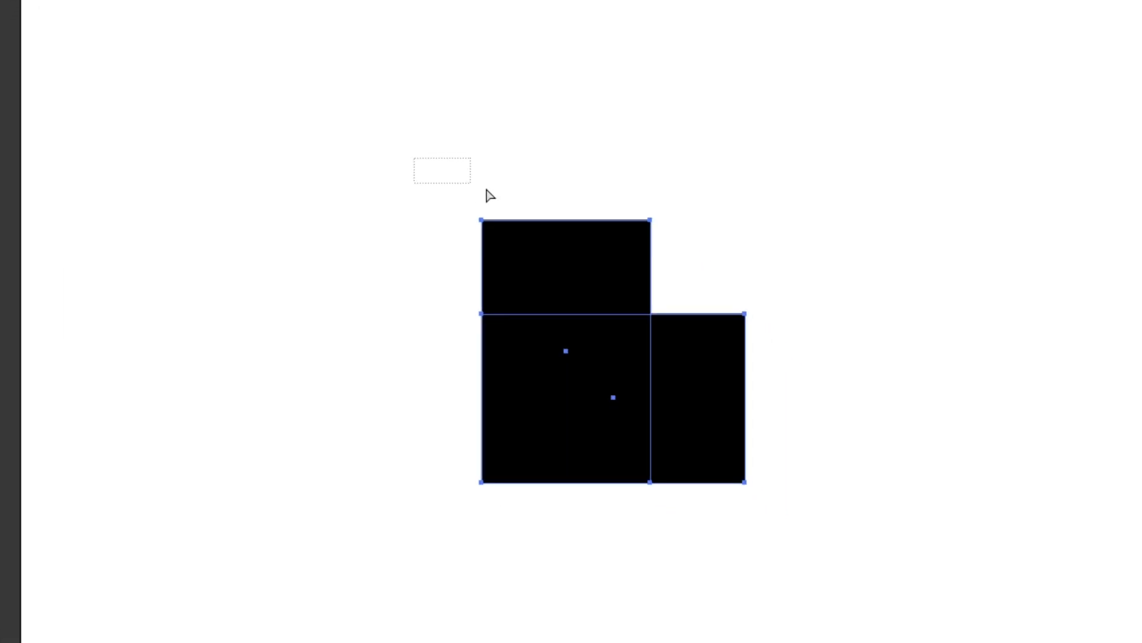
drag(490, 195, 713, 269)
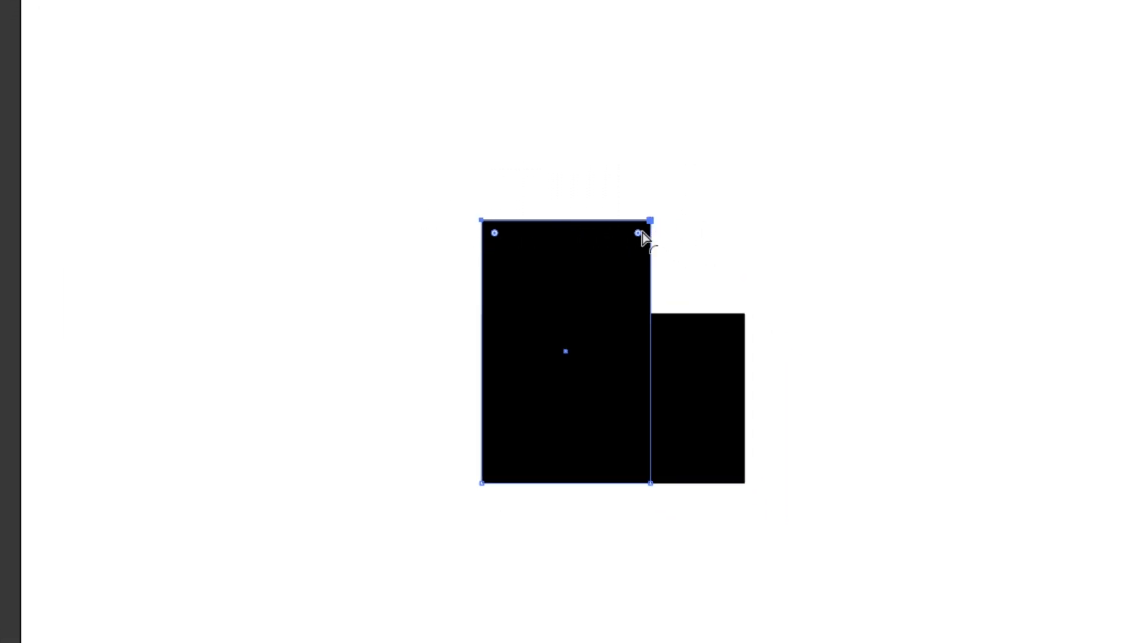
drag(639, 233, 543, 307)
drag(769, 436, 783, 543)
drag(731, 472, 657, 398)
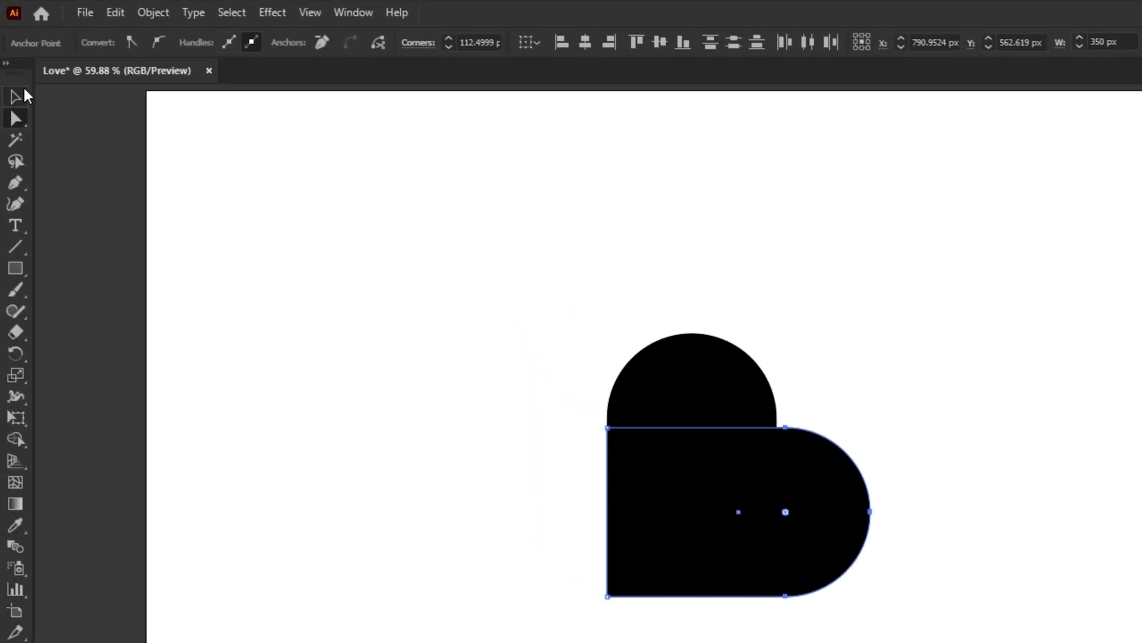
Unite the two rounded rectangles into a single shape with Pathfinder
click(15, 97)
drag(487, 267, 939, 623)
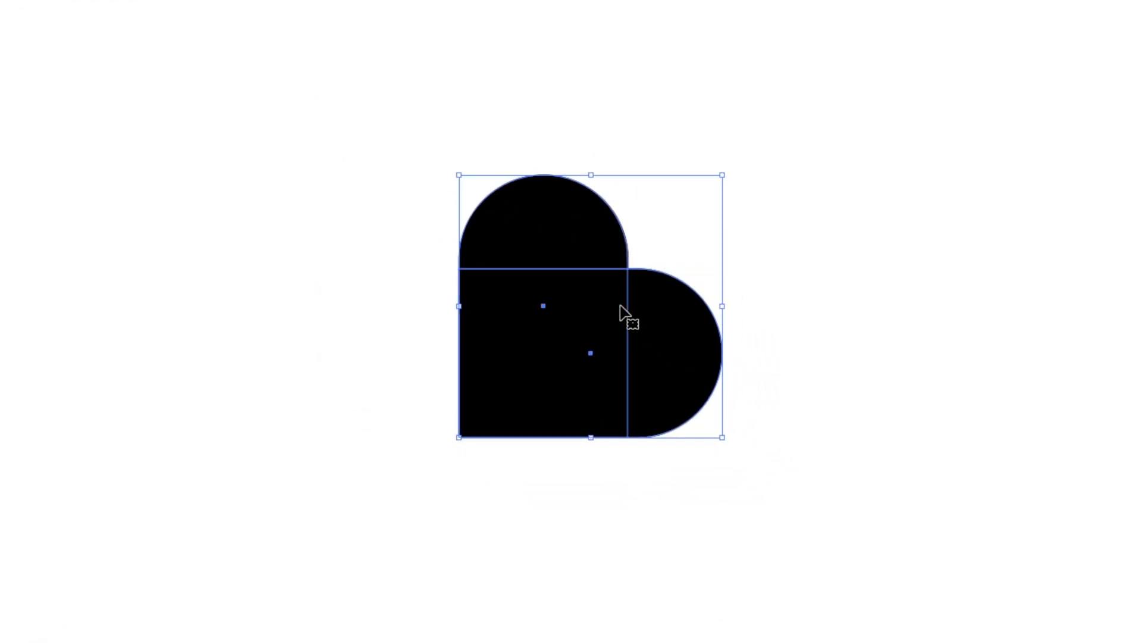
click(205, 13)
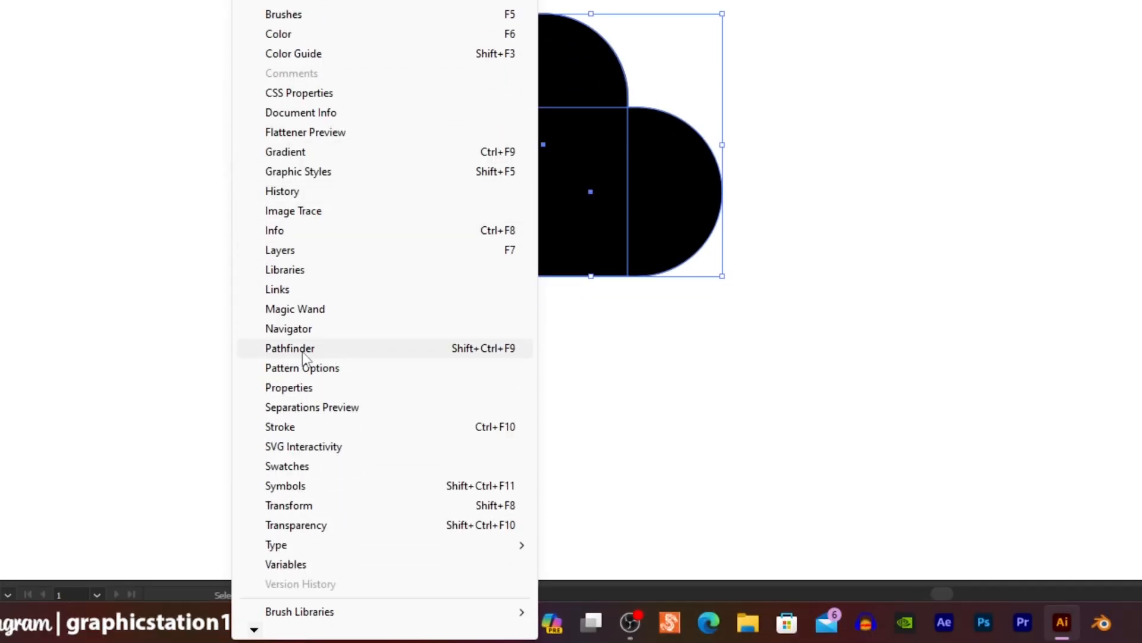
click(327, 353)
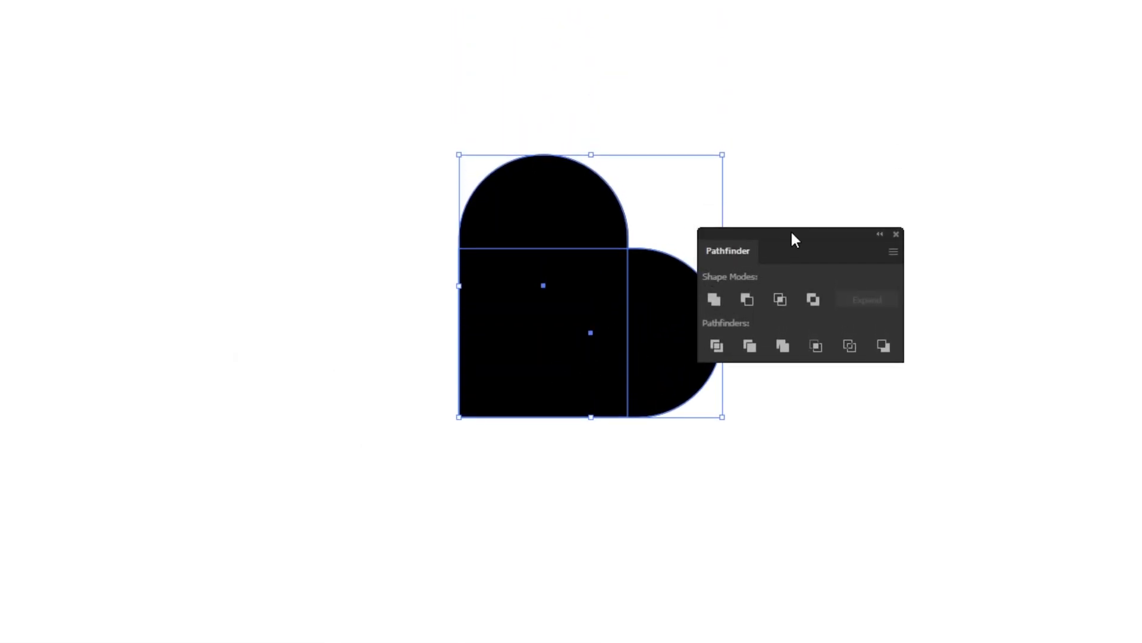
drag(791, 231, 851, 224)
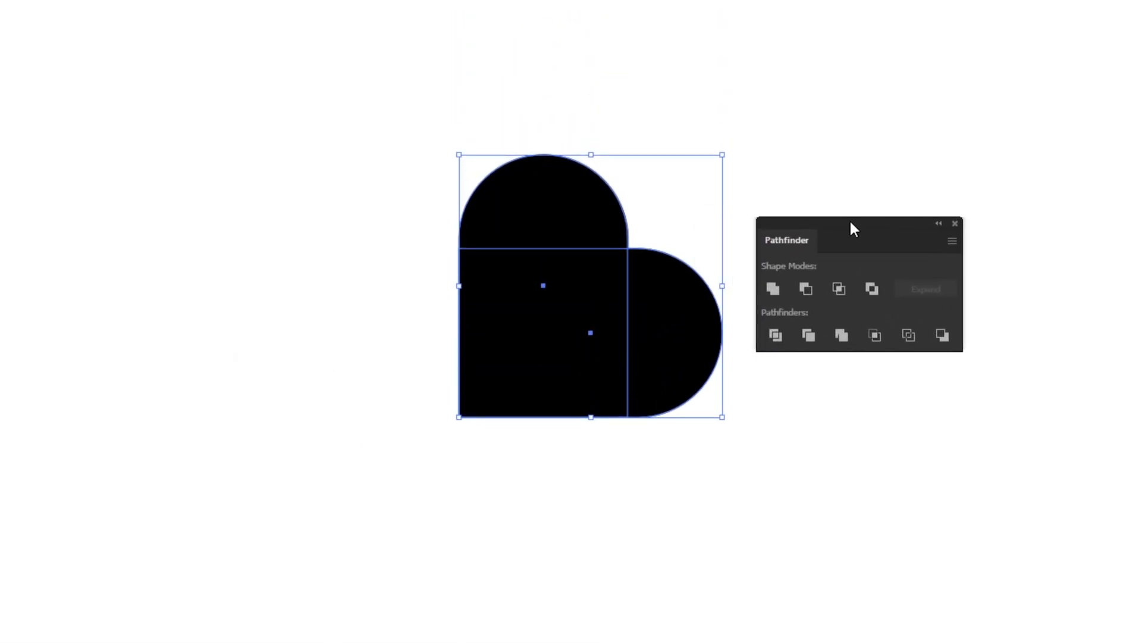
click(774, 289)
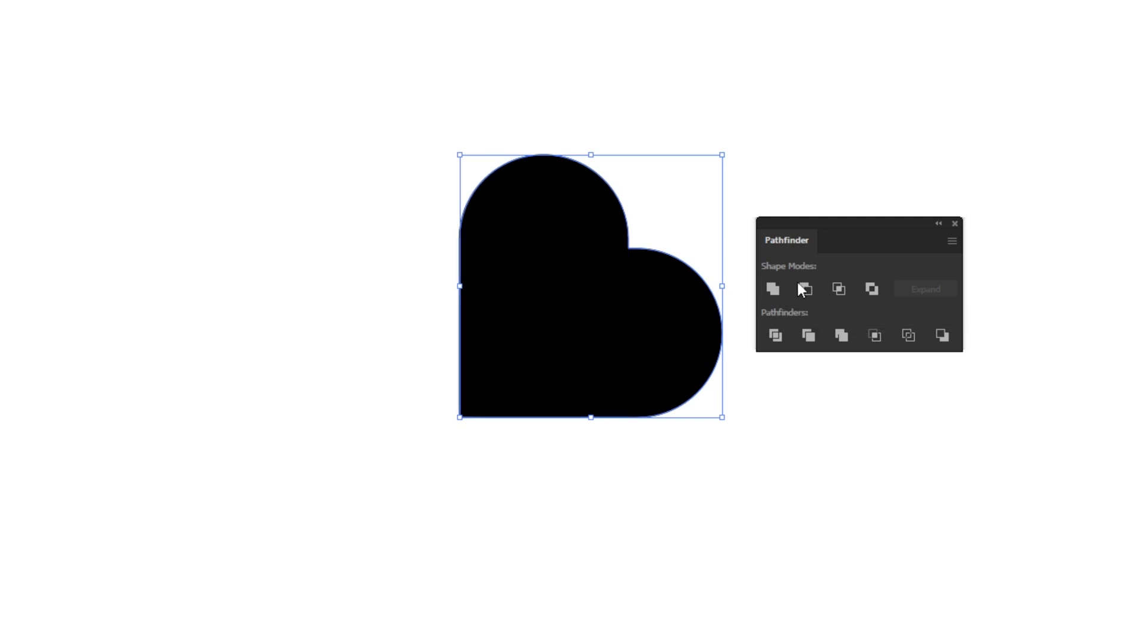
Rotate the united shape 45° counterclockwise into an upright heart and deselect it
drag(879, 222, 949, 270)
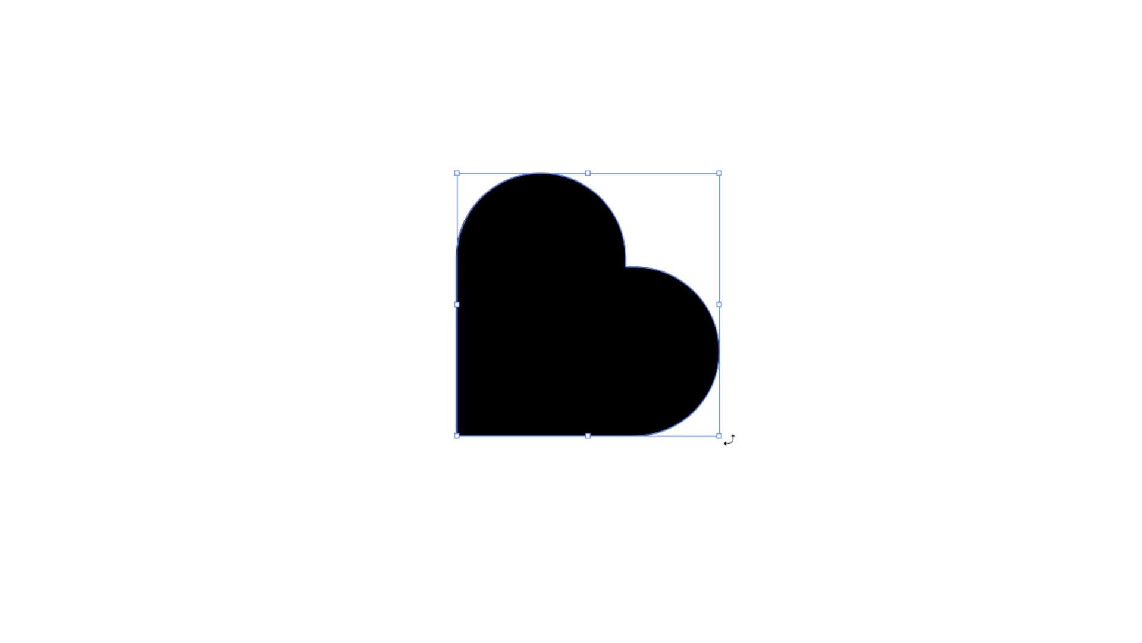
drag(733, 443, 843, 298)
click(820, 402)
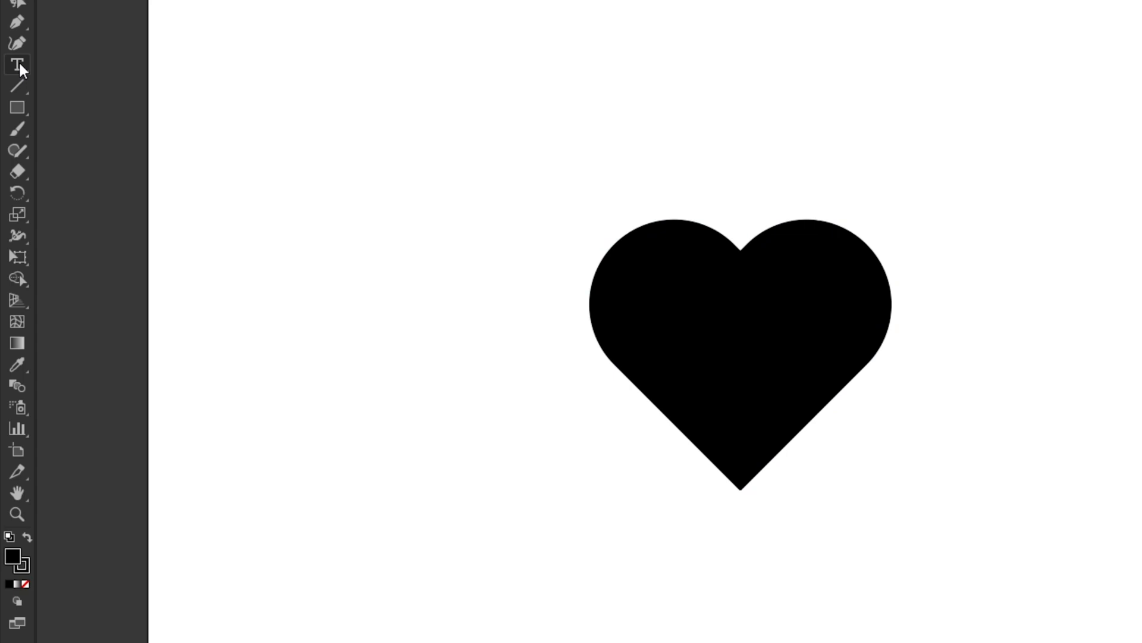
Set up the Type tool with the Gotham-Black font at 75 pt
click(20, 64)
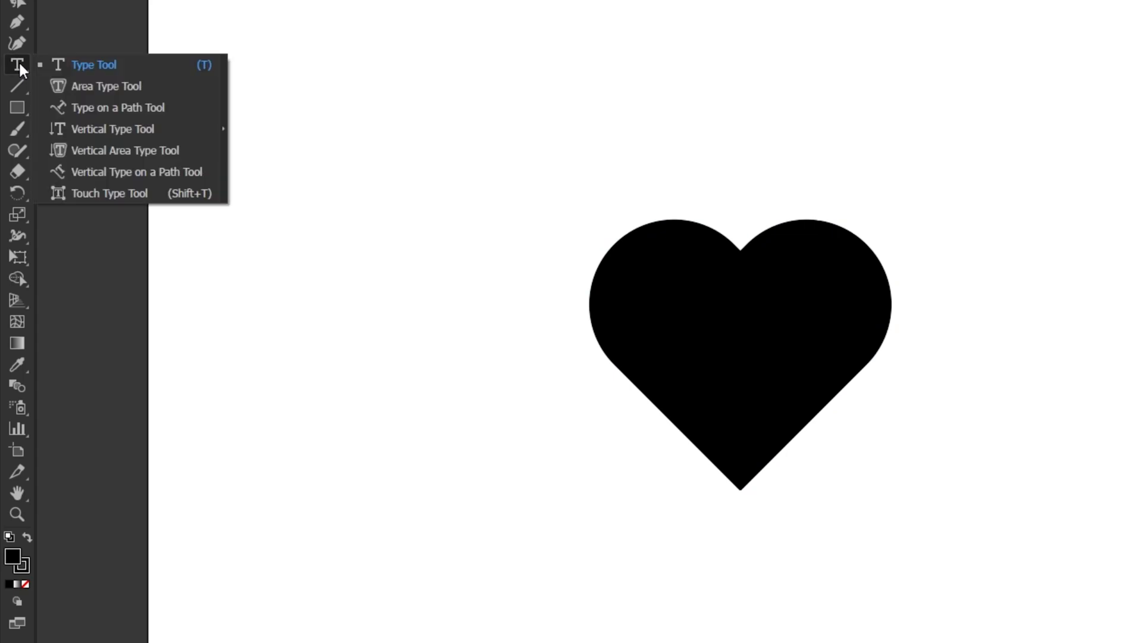
click(94, 65)
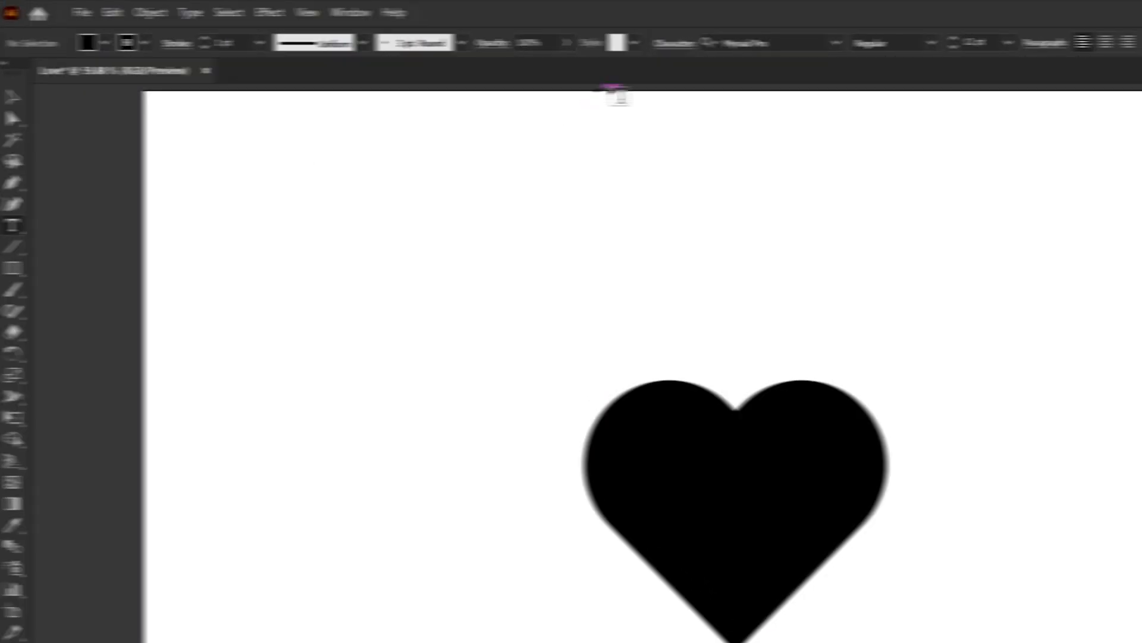
click(836, 43)
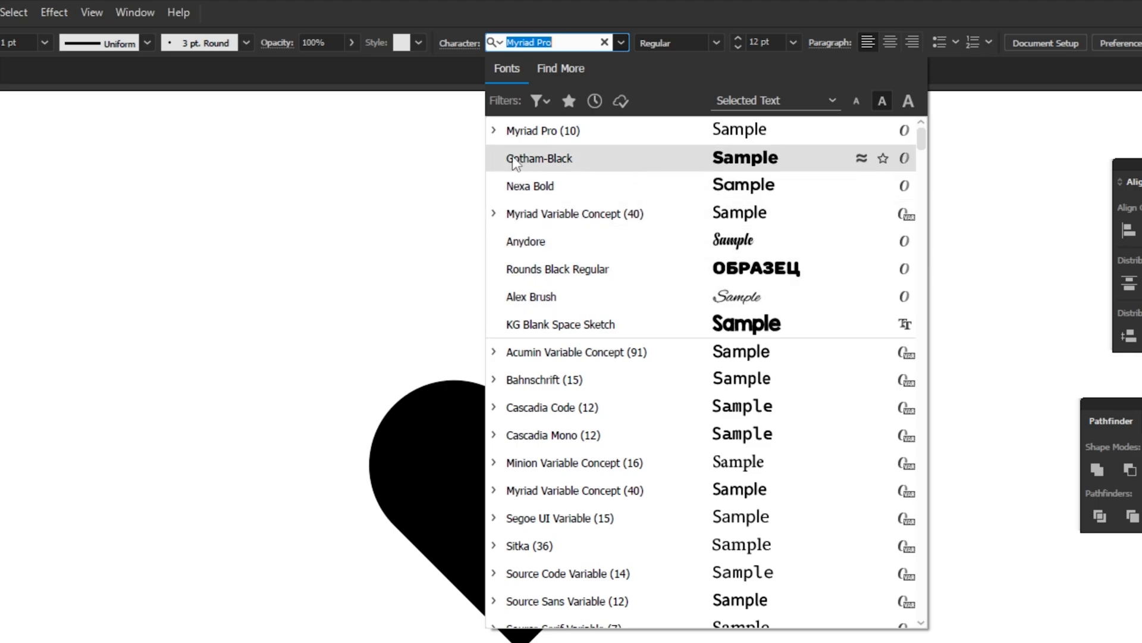
click(583, 155)
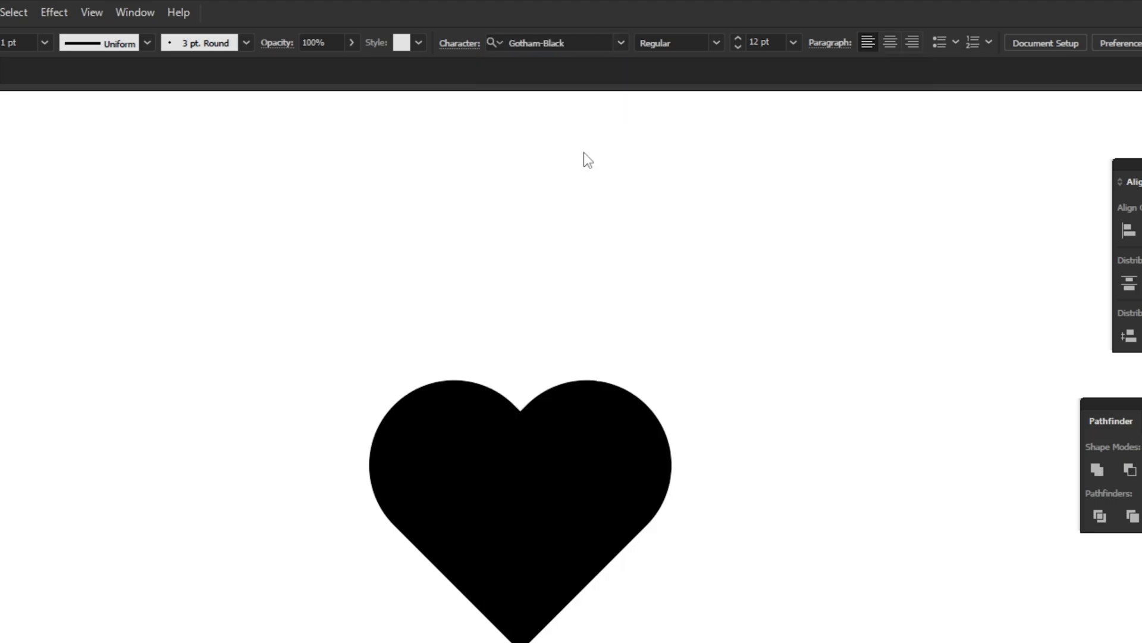
click(791, 41)
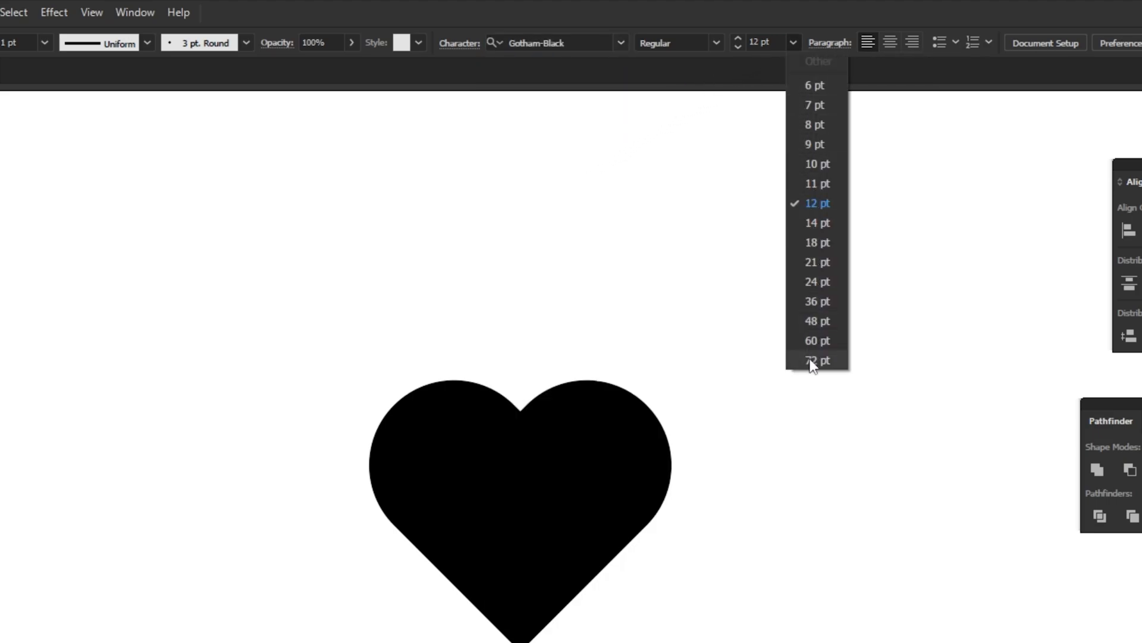
click(810, 360)
click(770, 39)
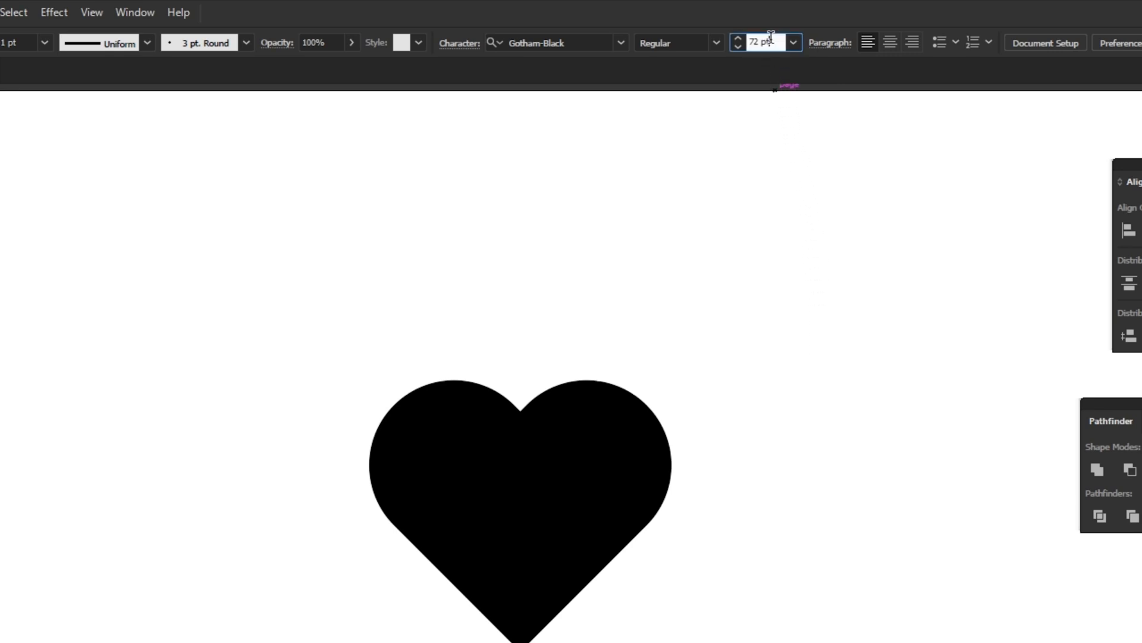
drag(770, 39, 739, 44)
text(75)
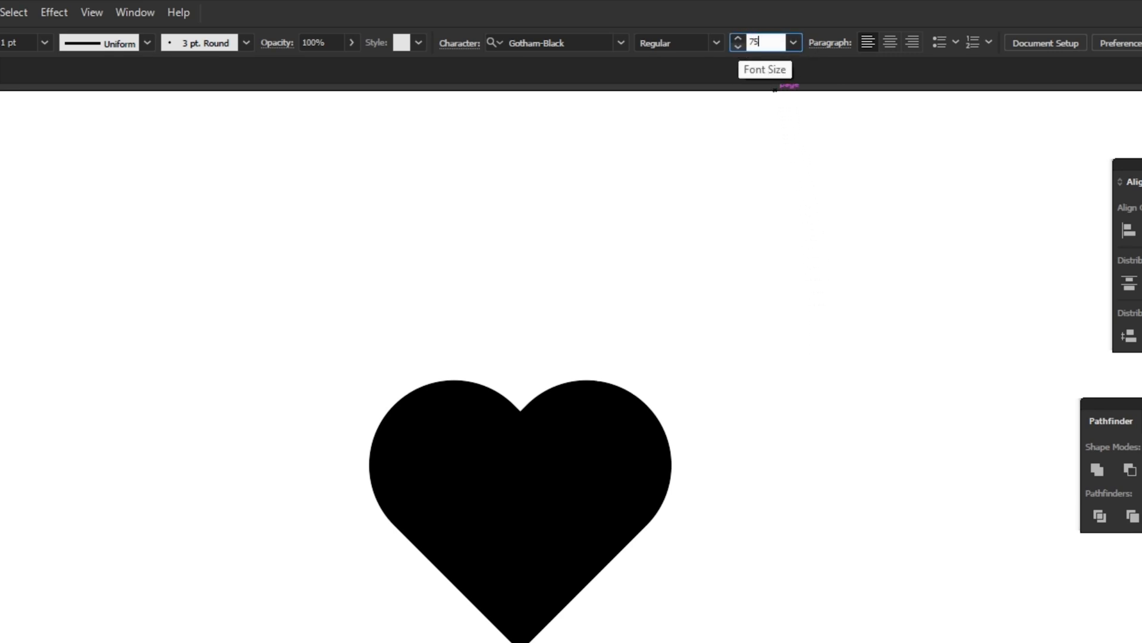
Add the text "LOVE ME FOREVER" above the heart, with FOREVER on a second line
click(302, 197)
text(LOVE ME)
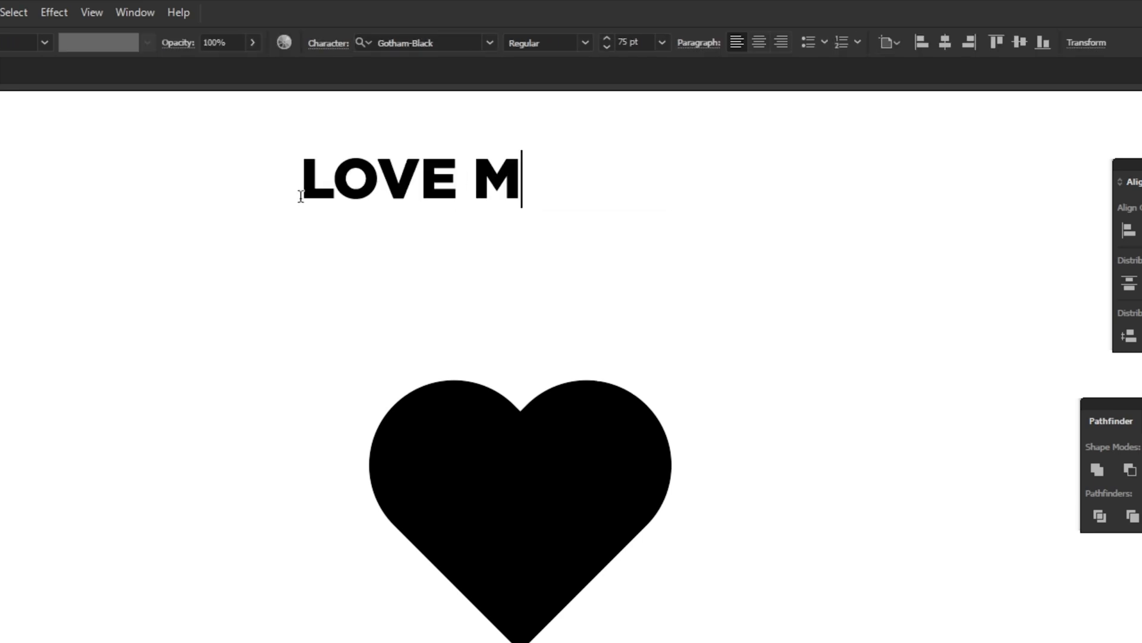
key(Return)
text(FOREVER)
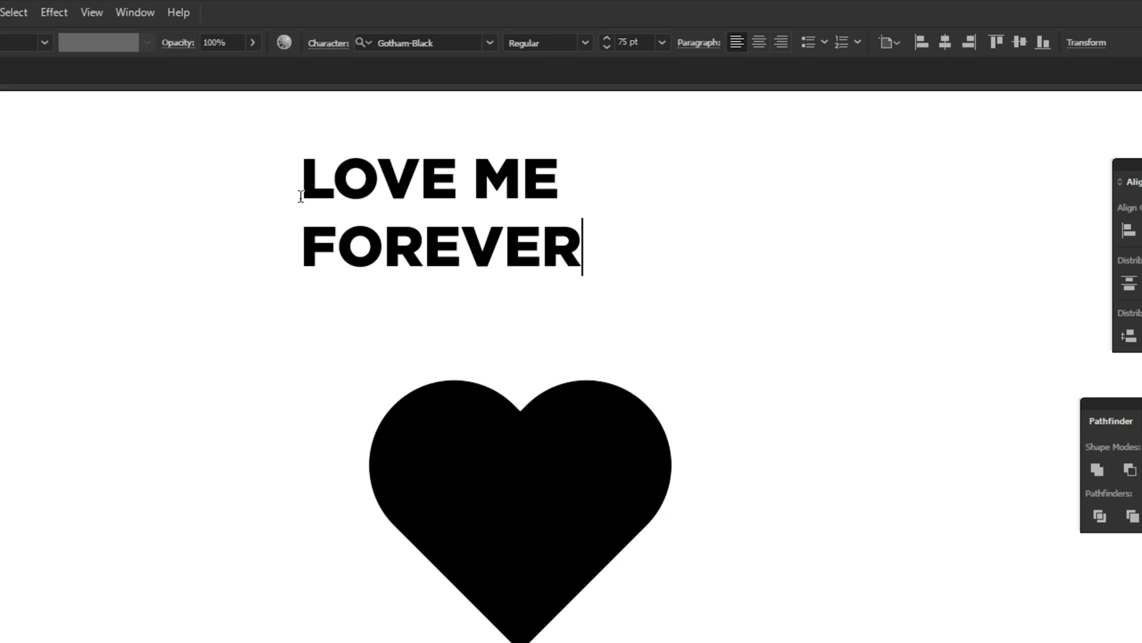
Add a third line reading "LOVE ME" to the text and set the font size of FOREVER to 68 pt
key(Return)
text(LOVE ME)
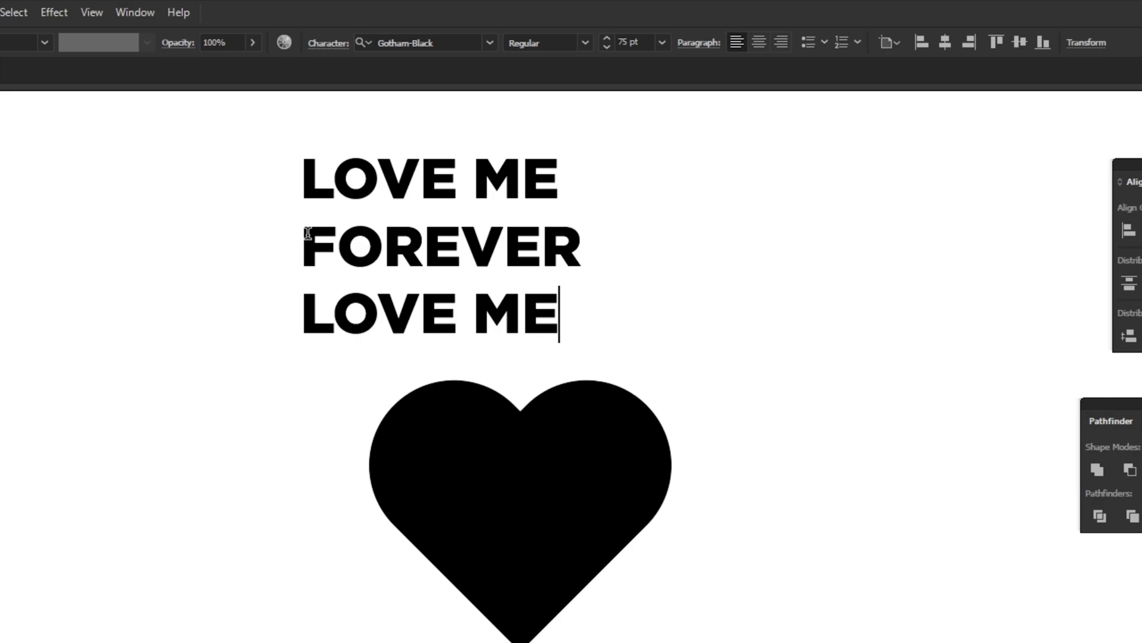
drag(308, 234, 584, 240)
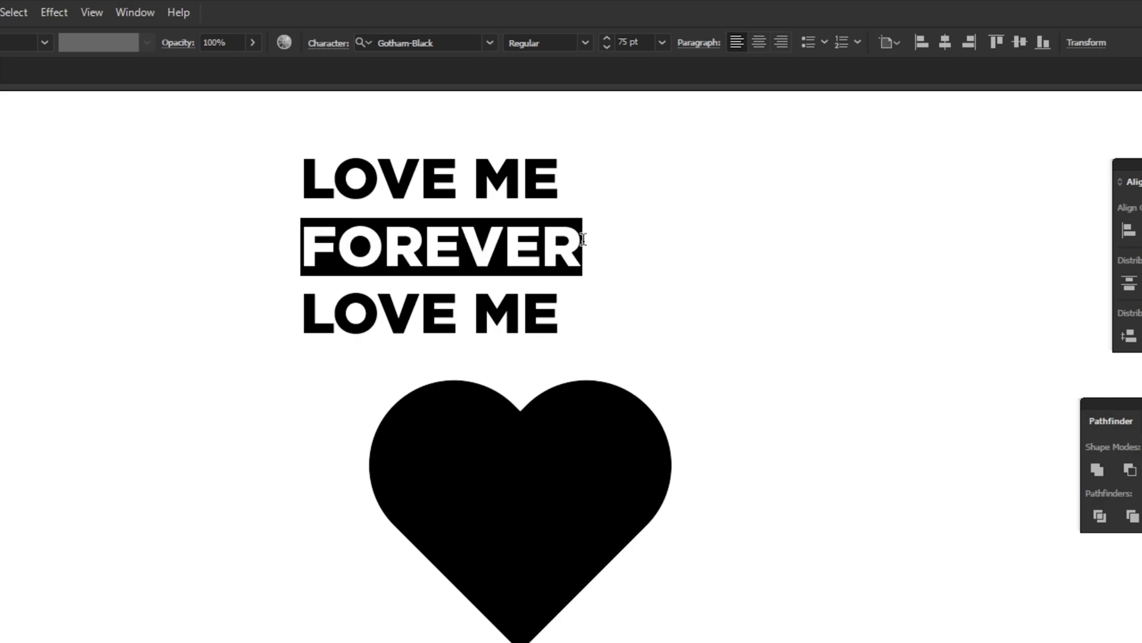
click(638, 41)
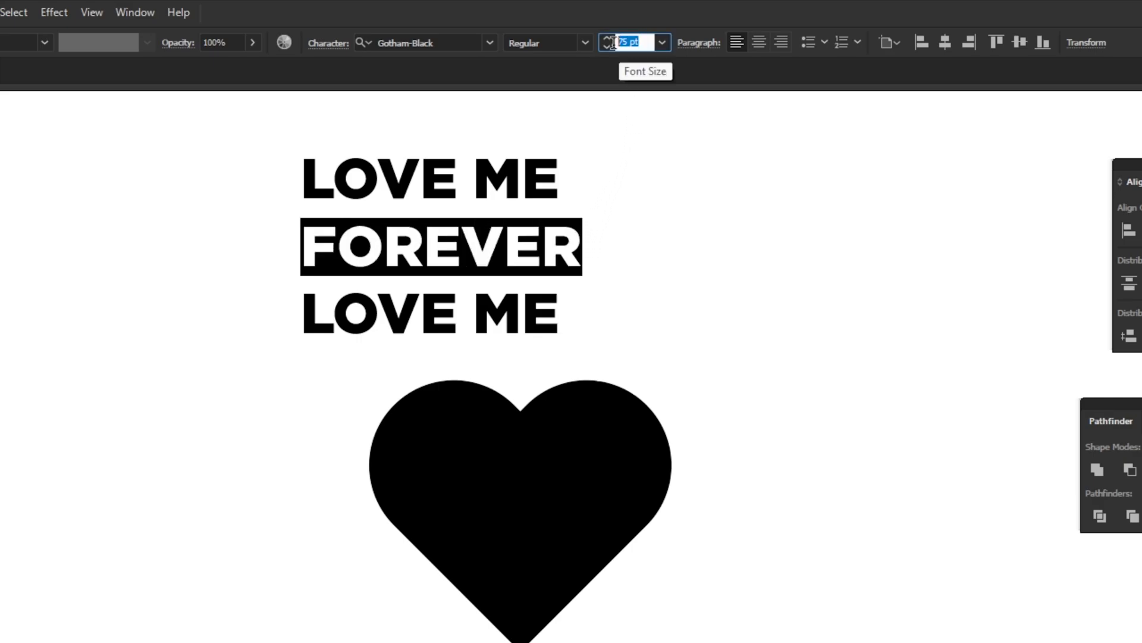
click(606, 46)
click(606, 46)
click(605, 47)
click(604, 47)
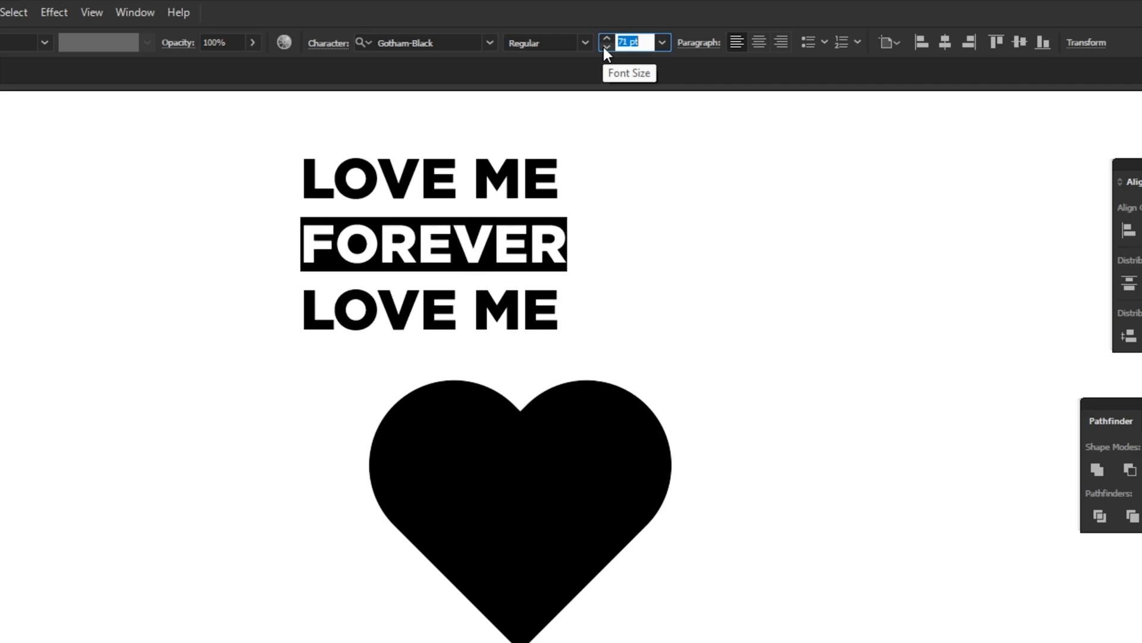
click(605, 47)
click(604, 47)
click(604, 47)
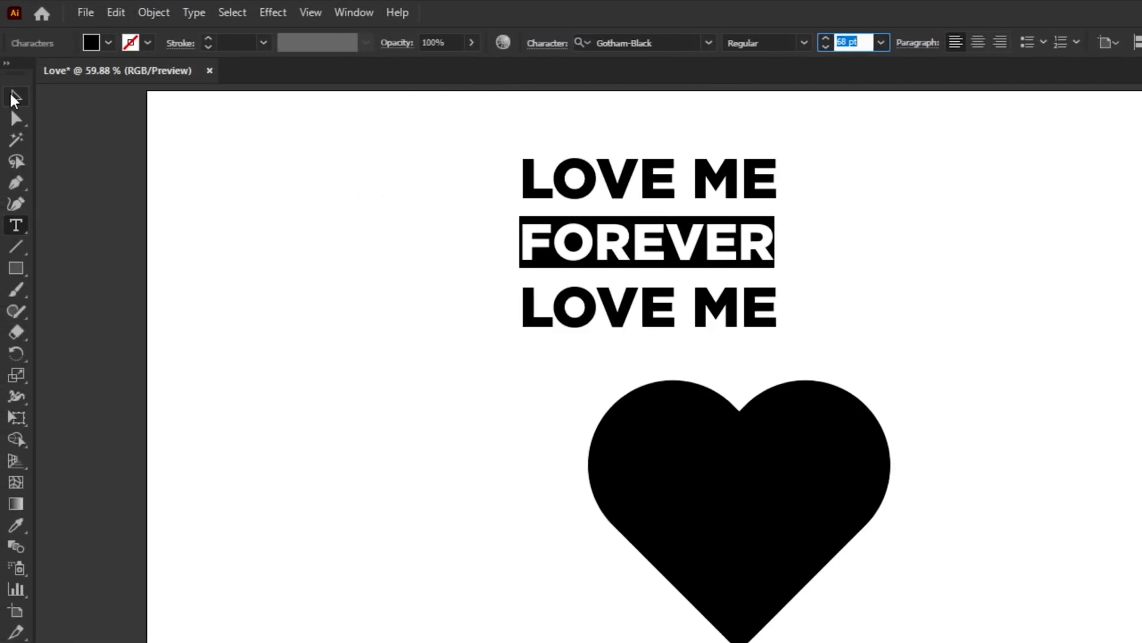
Expand the three-line text into shapes with the Object and Fill options on
click(14, 97)
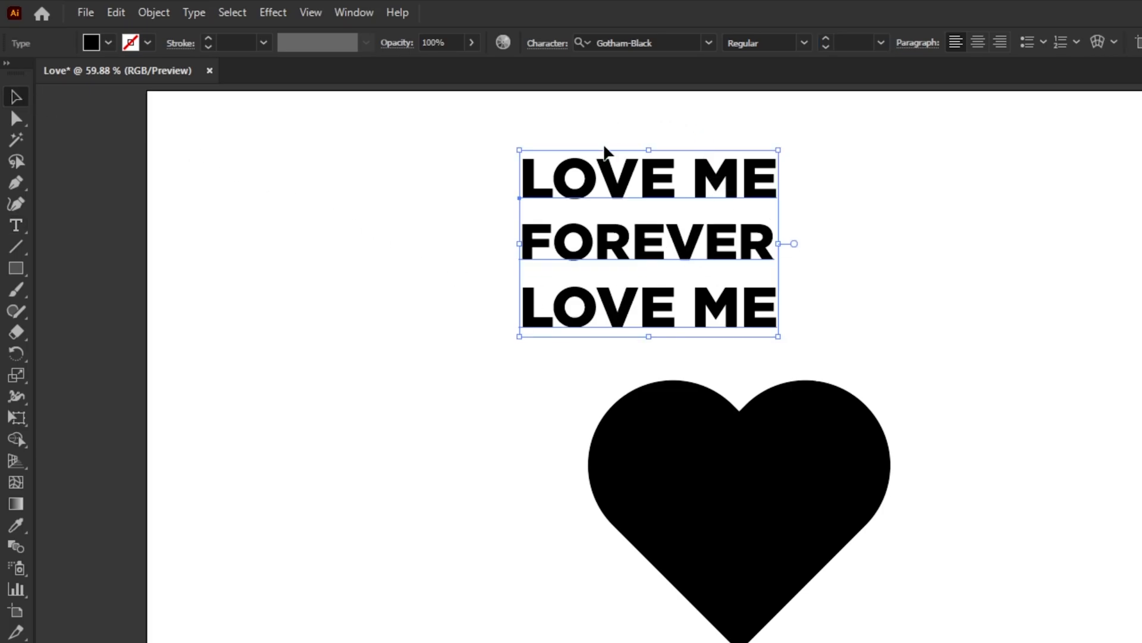
click(166, 16)
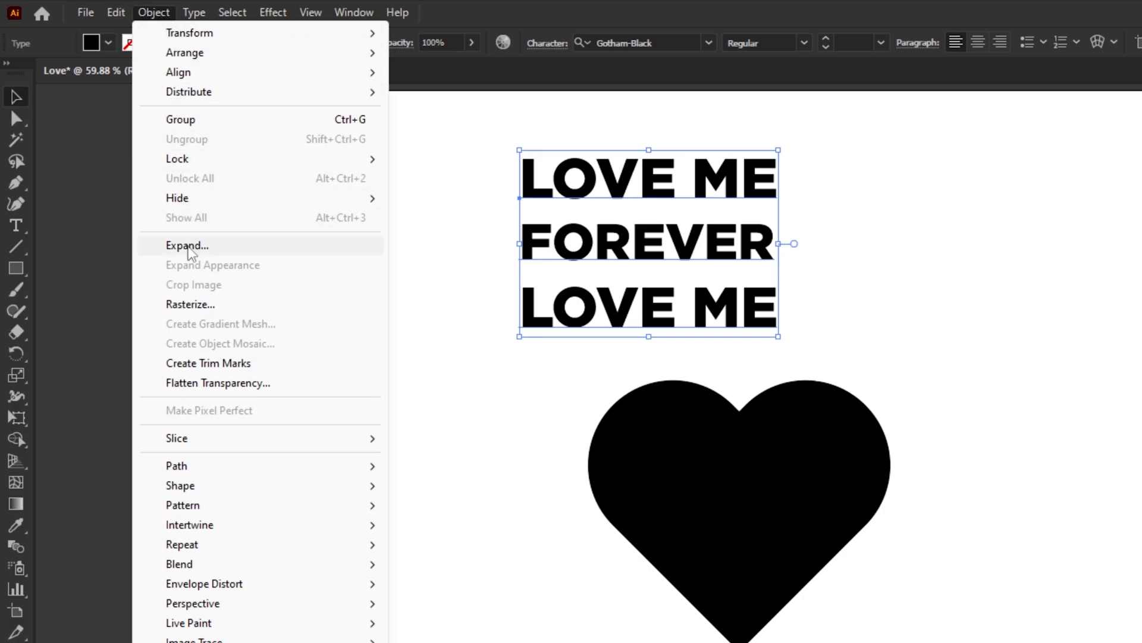
click(188, 245)
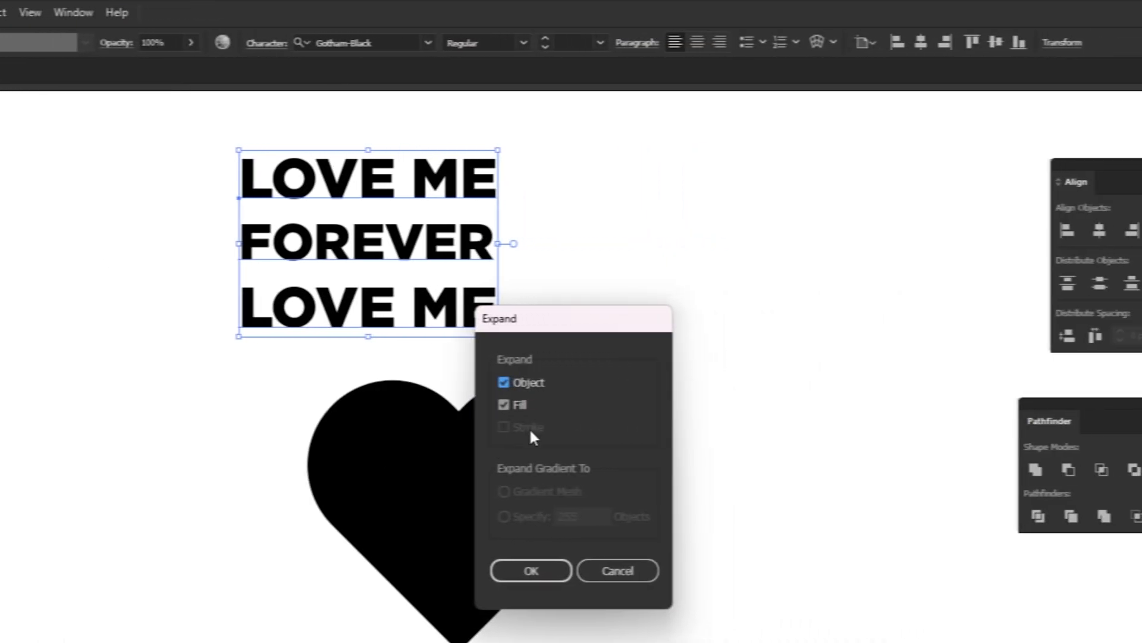
click(517, 572)
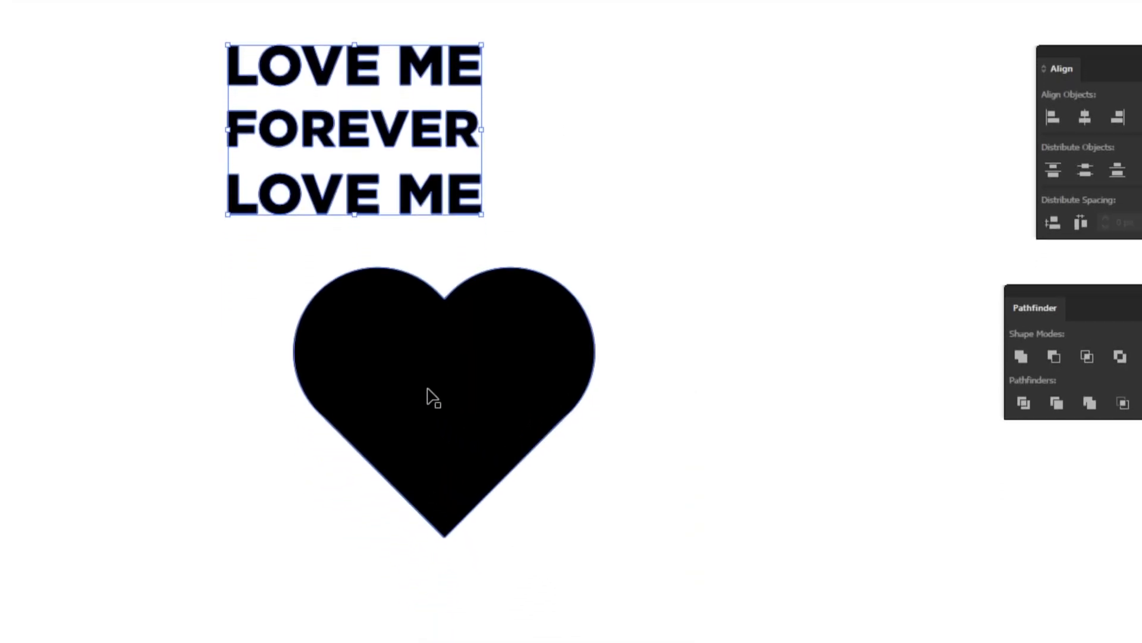
Bring the black heart to the front of the stacking order
click(426, 390)
right_click(425, 393)
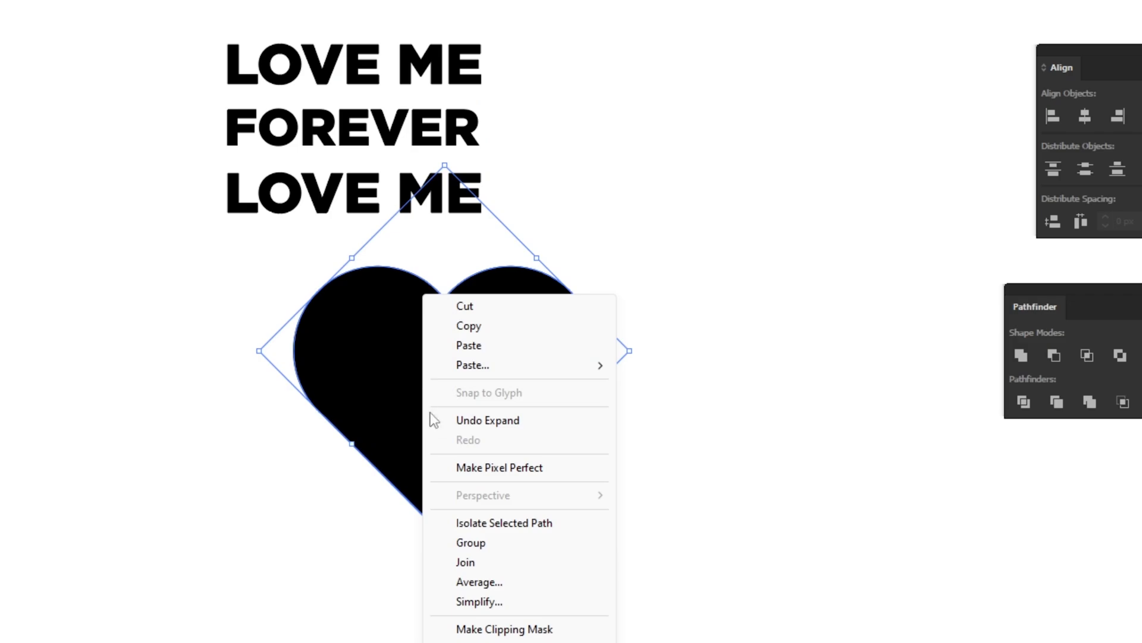
mouse_move(482, 552)
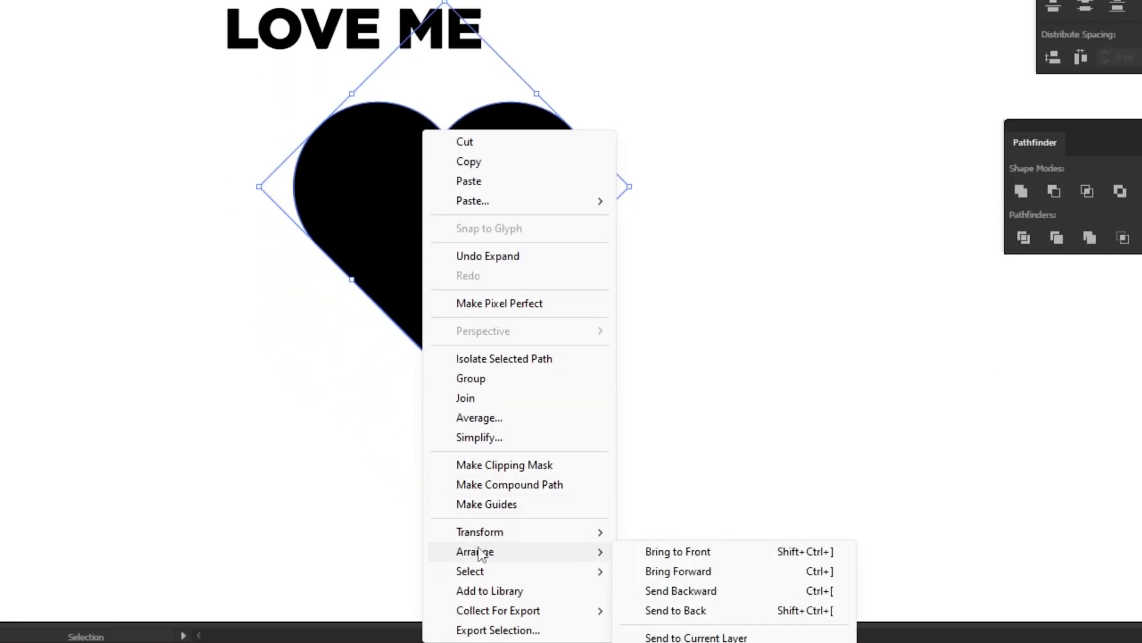
click(688, 558)
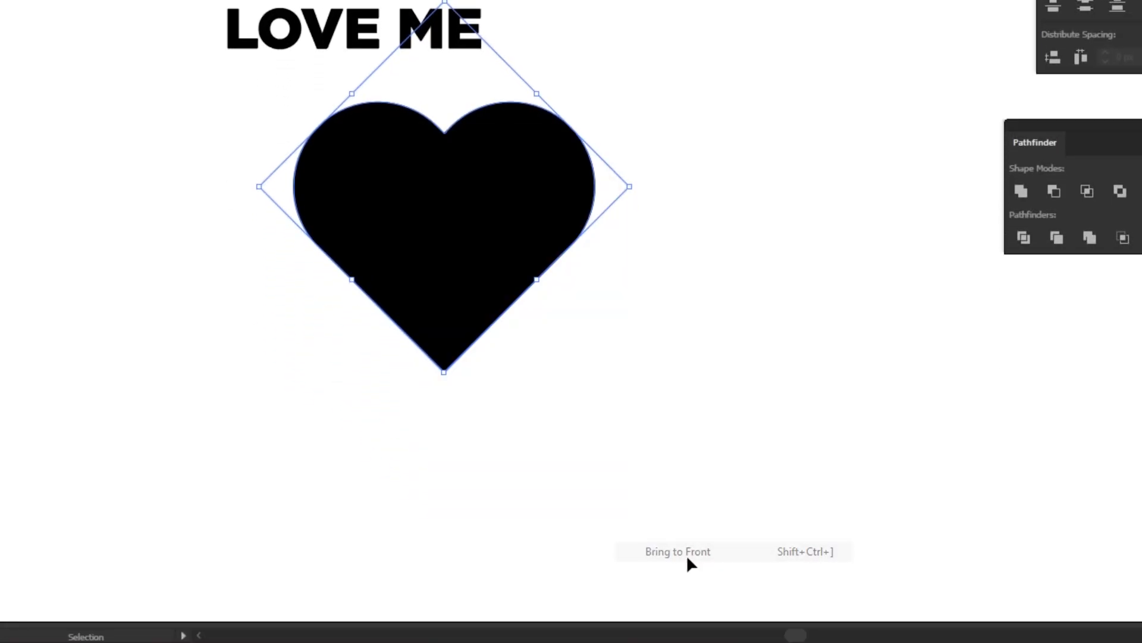
Warp the expanded text into the heart with Envelope Distort using the top object, and deselect it
drag(171, 111, 439, 499)
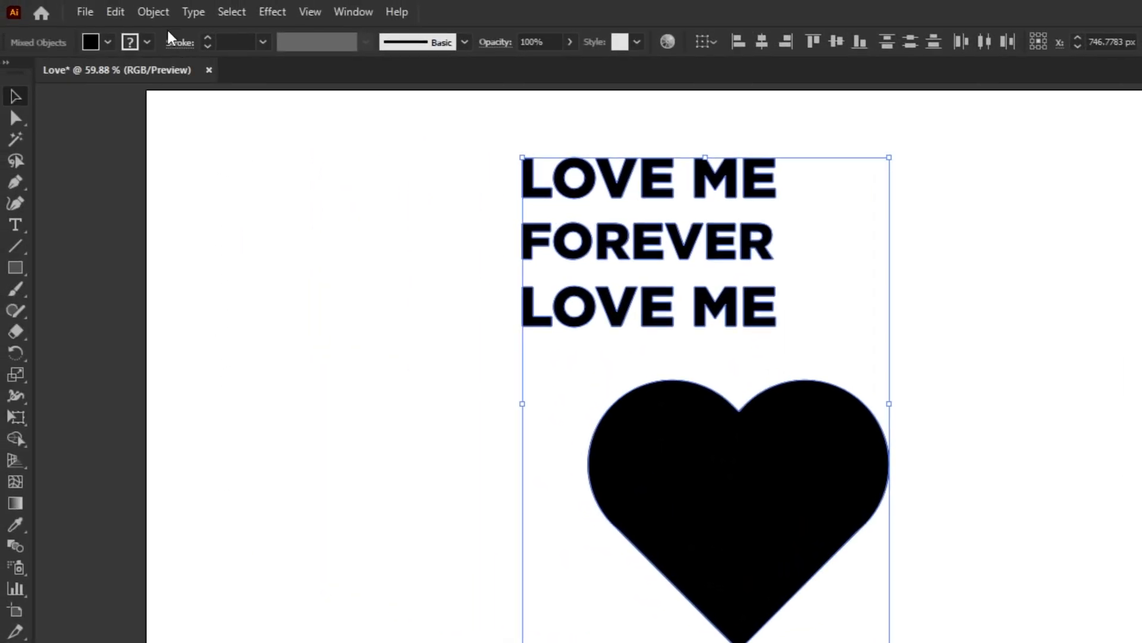
click(153, 12)
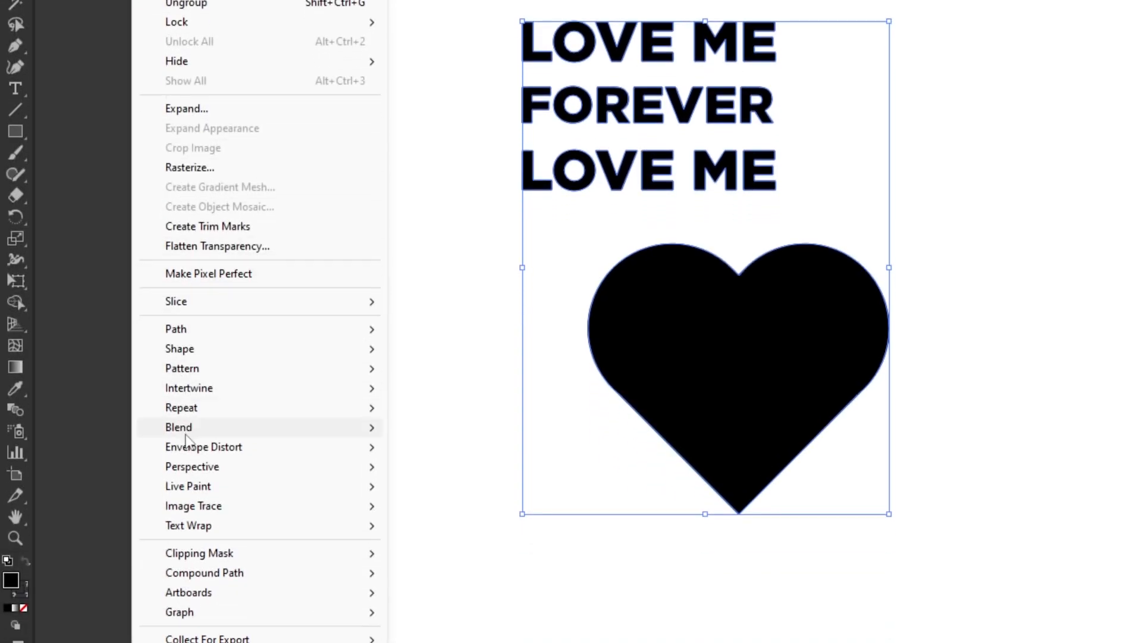
mouse_move(271, 450)
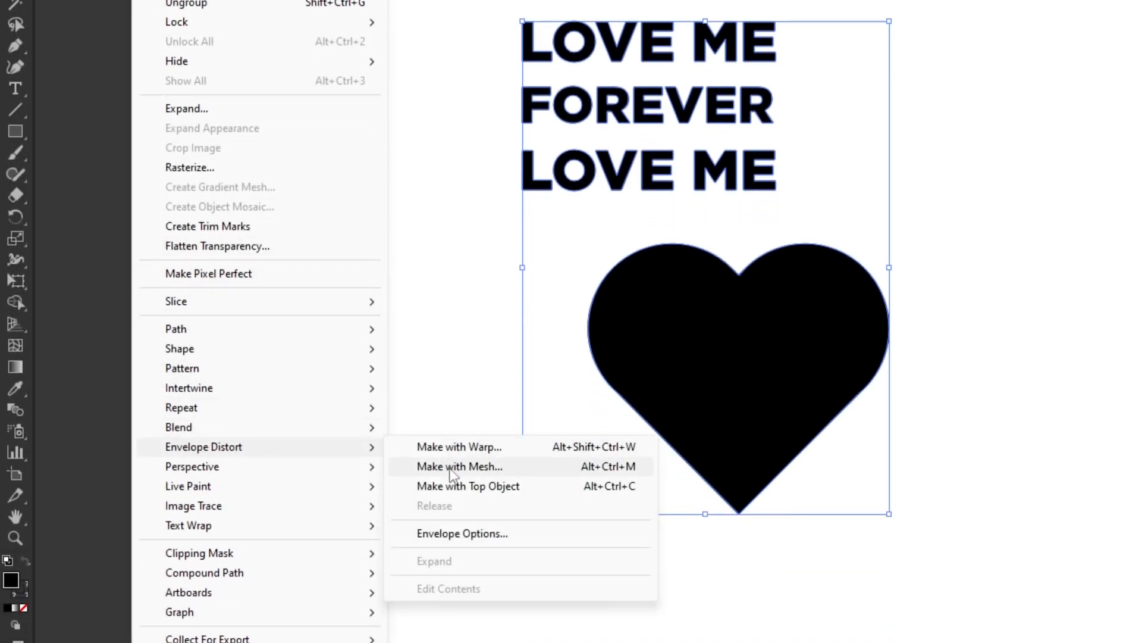
click(452, 492)
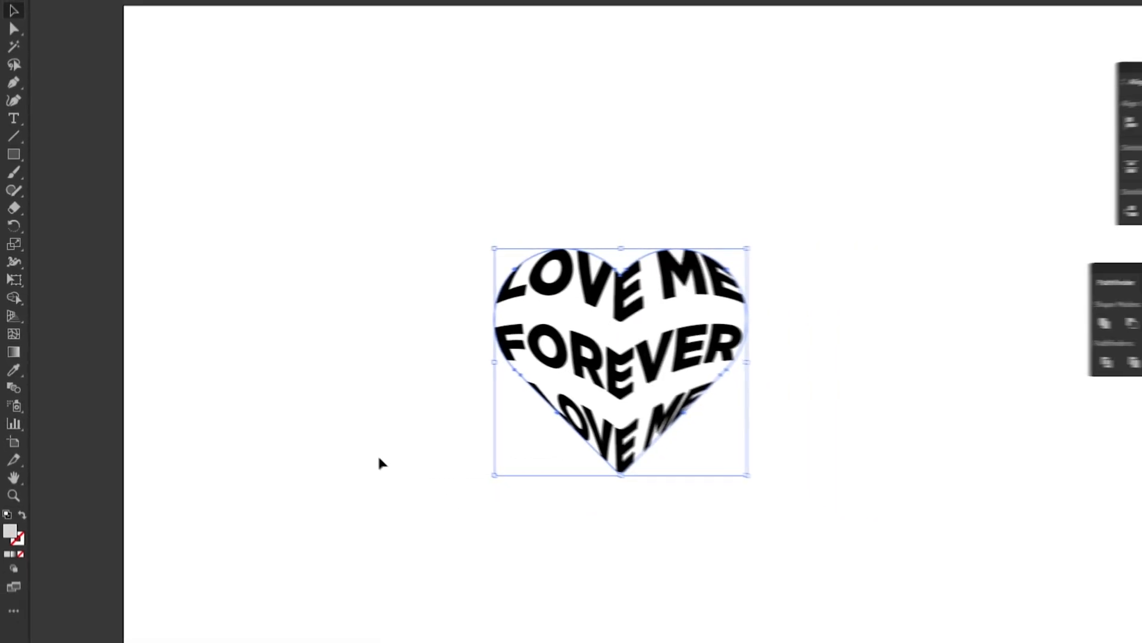
click(381, 463)
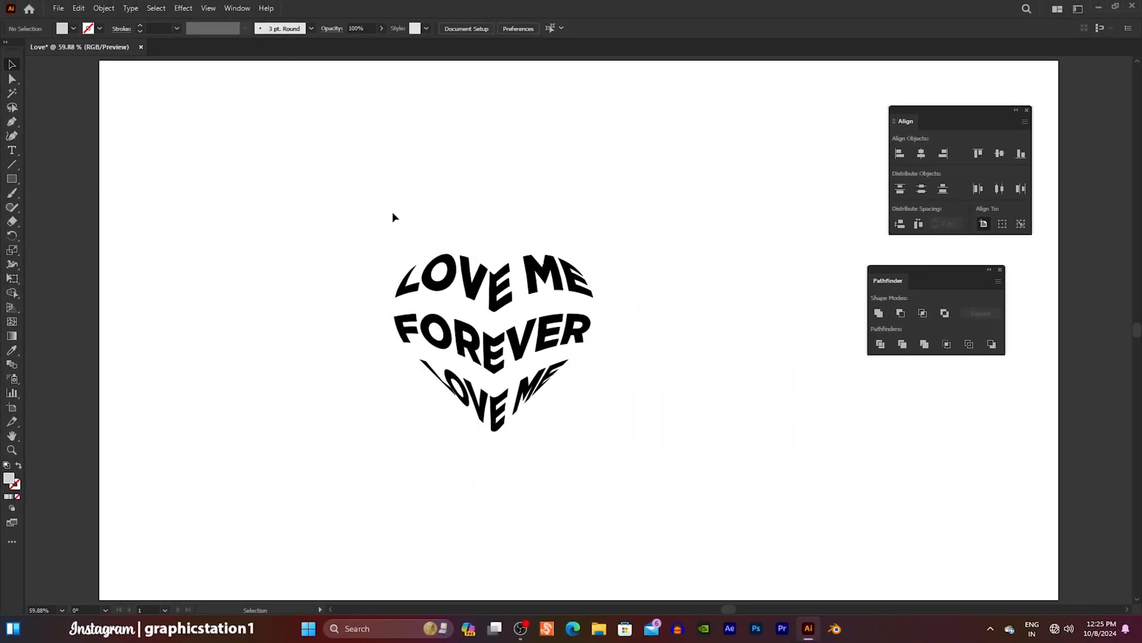
Expand the heart-shaped envelope into regular shapes with the Object and Fill options on
drag(391, 216, 556, 448)
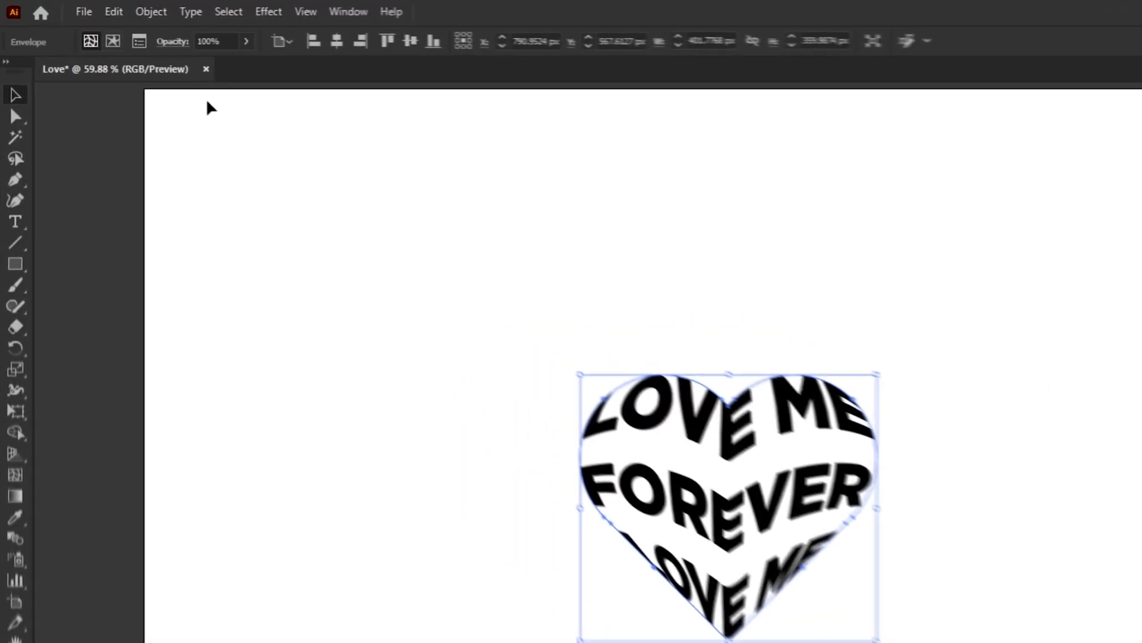
click(150, 12)
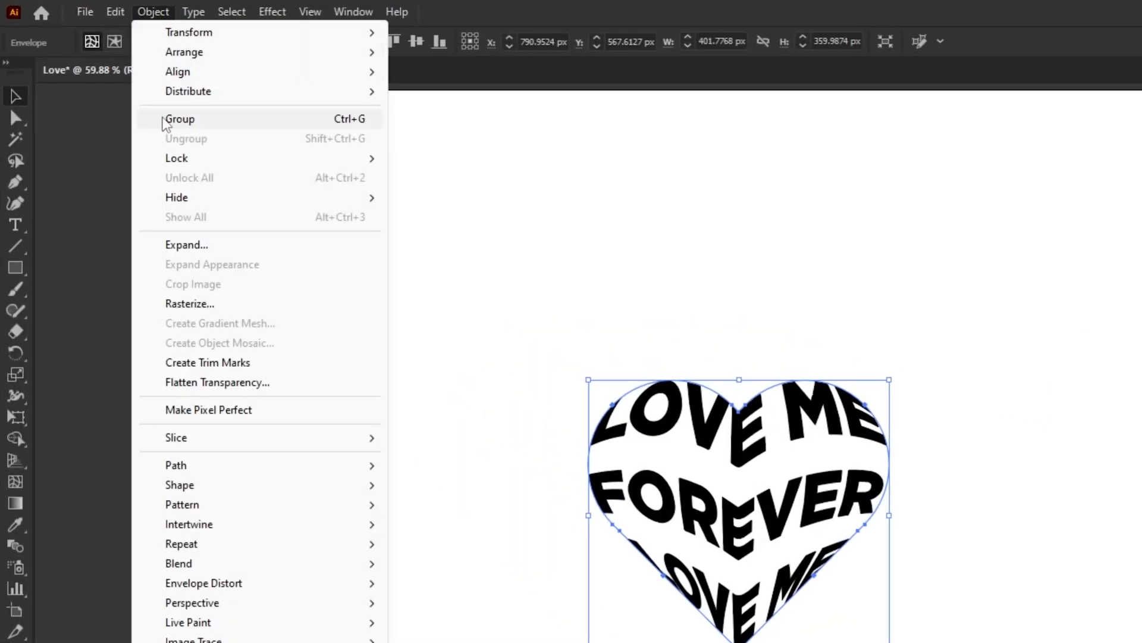
click(173, 244)
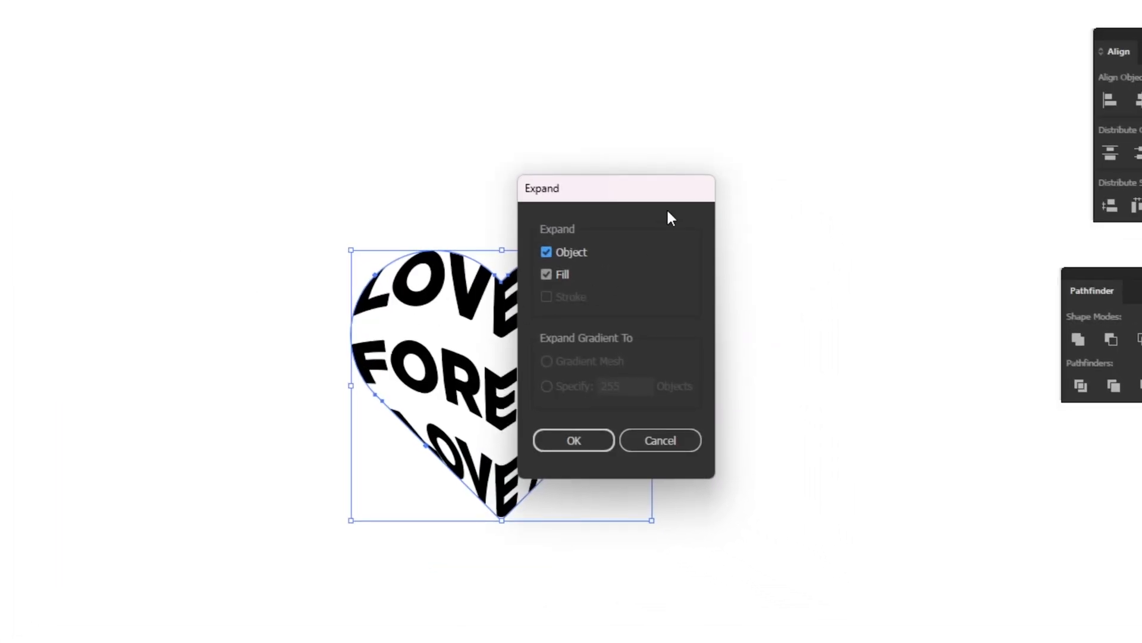
click(566, 442)
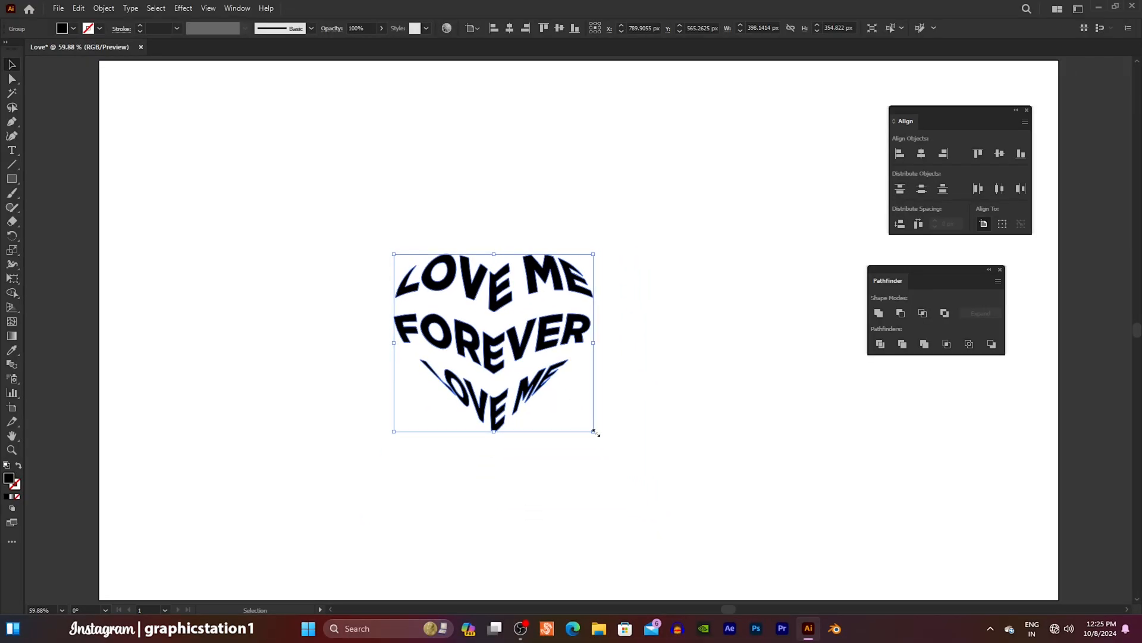
Enlarge the heart text proportionally to about 691 by 616 px and move it near the artboard's center
drag(595, 432, 666, 521)
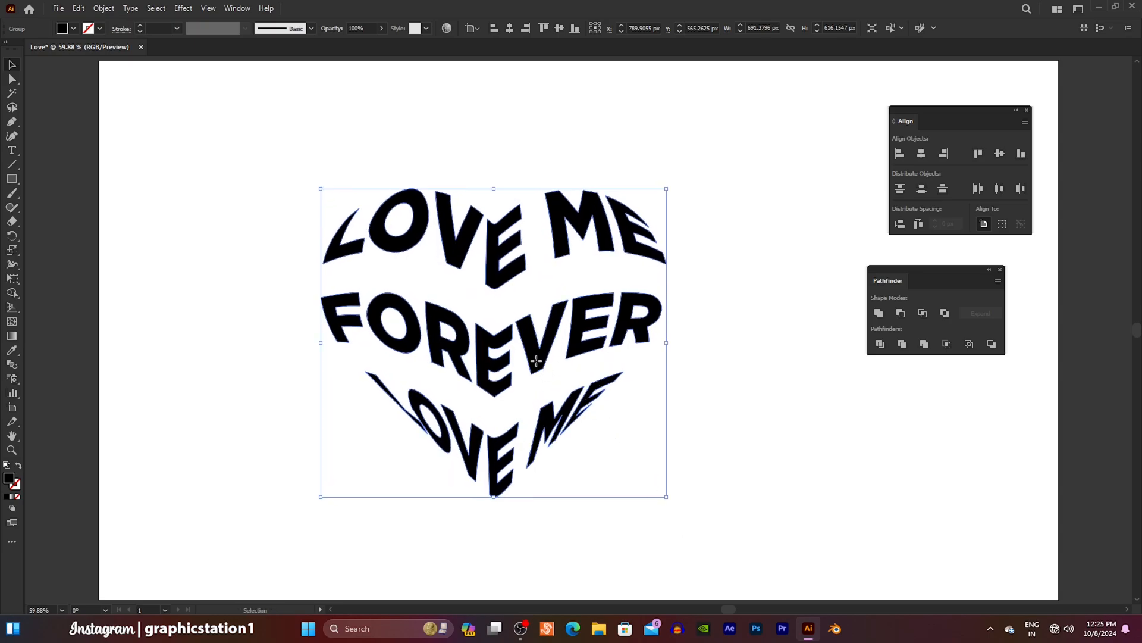
drag(536, 361, 652, 342)
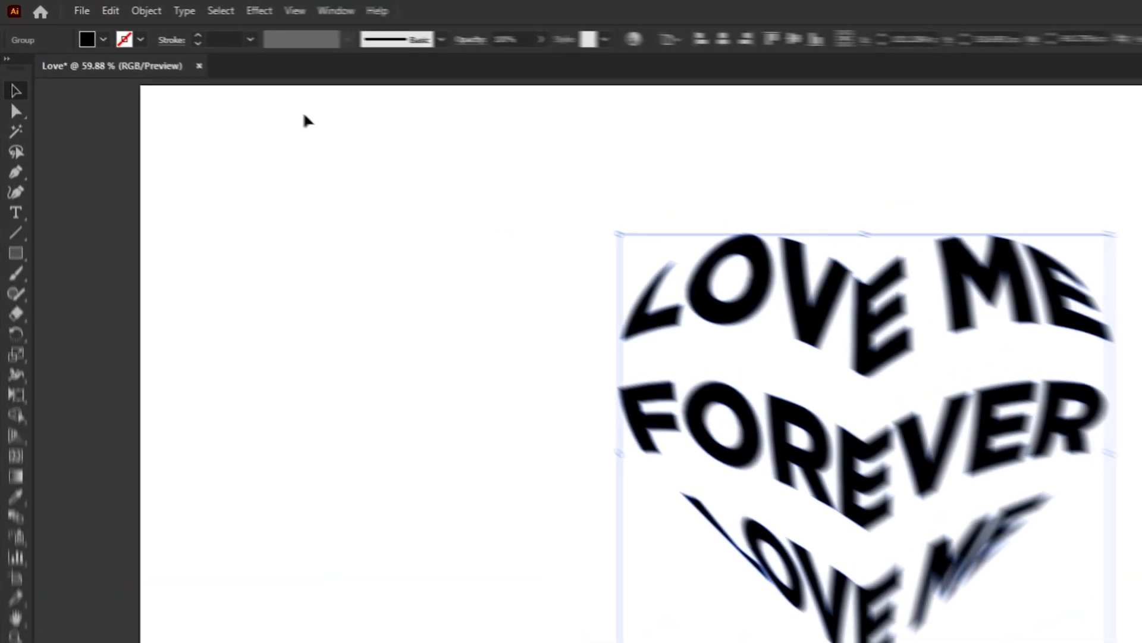
Copy the heart text, paste it in place and move the duplicate to the artboard's upper-left corner
click(78, 9)
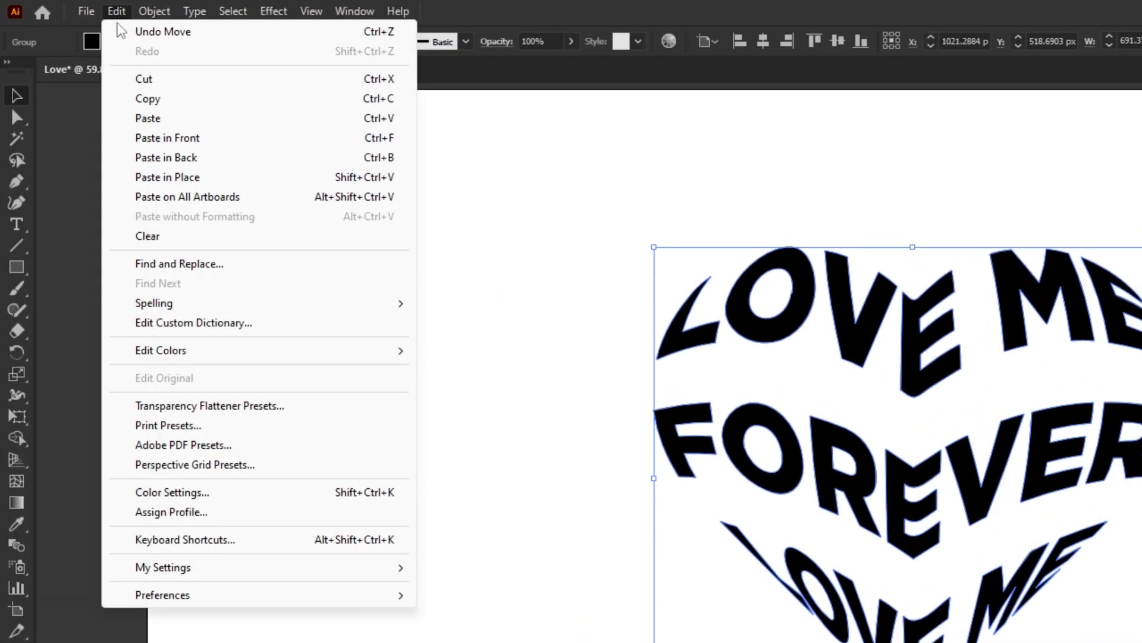
click(129, 99)
click(116, 14)
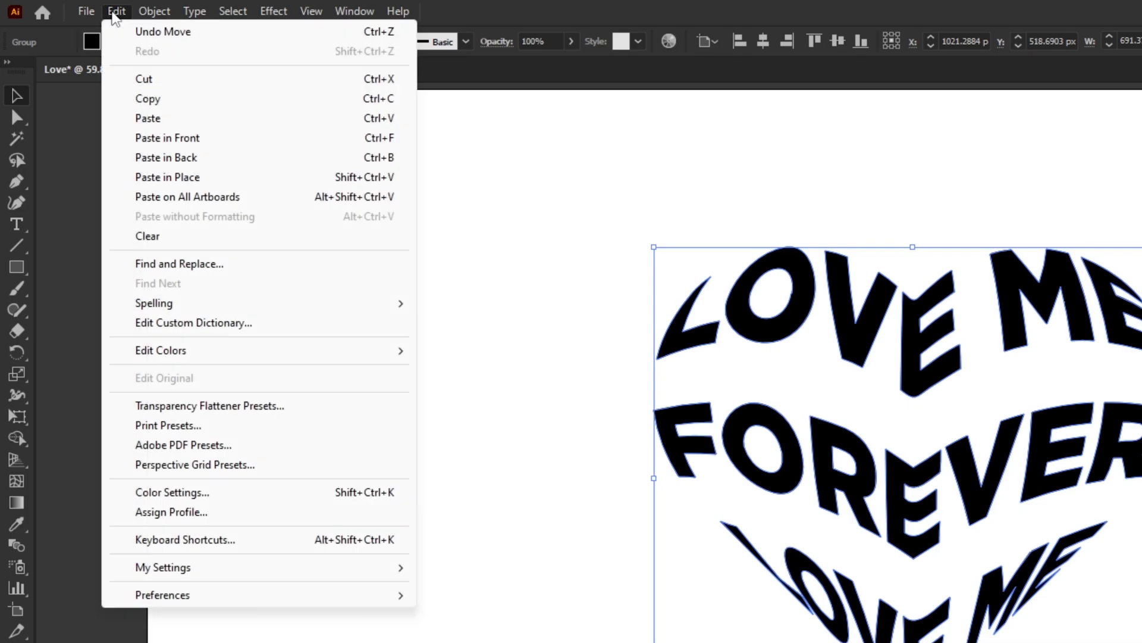
click(118, 177)
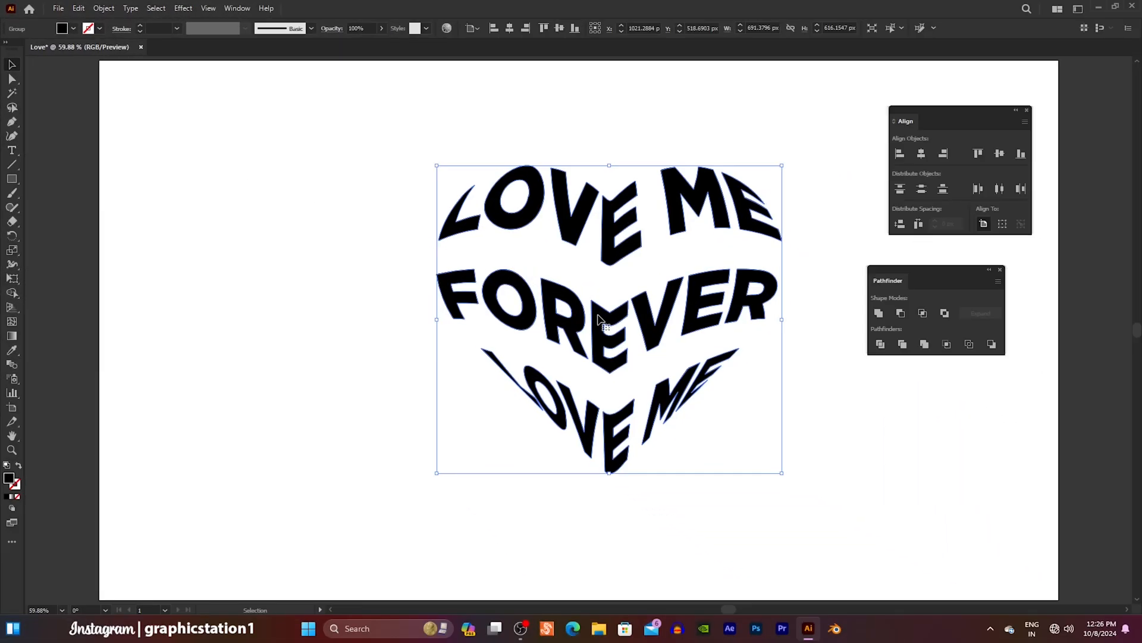
drag(598, 315, 196, 254)
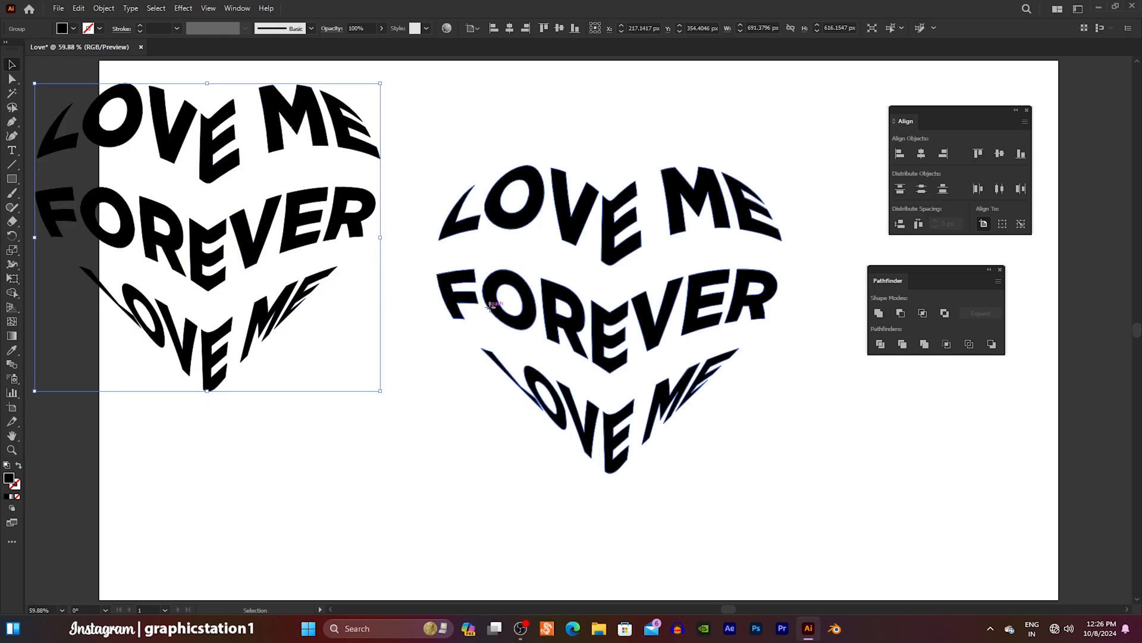
Paste another copy of the heart text in place, move it to the artboard's lower-left corner and deselect it
click(470, 297)
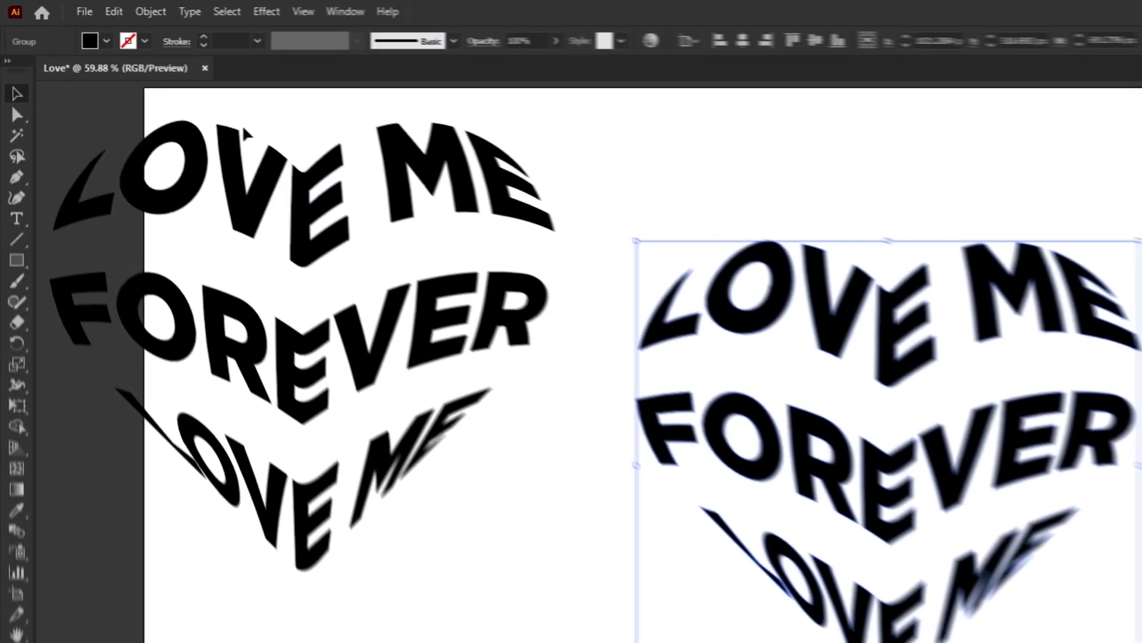
click(114, 11)
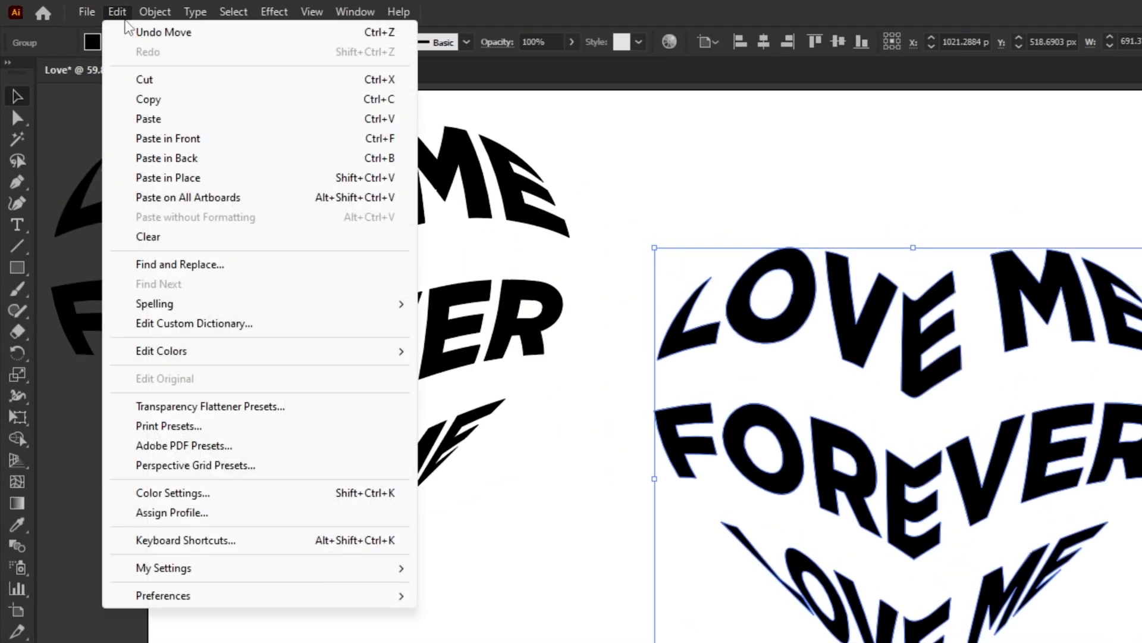
click(138, 177)
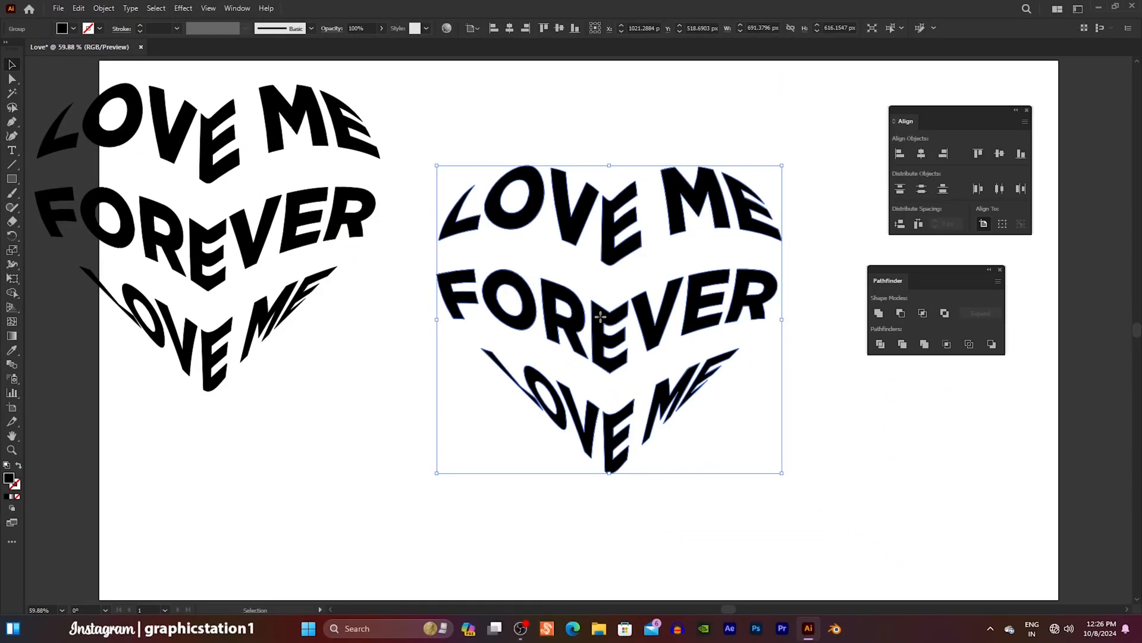
drag(592, 324, 127, 548)
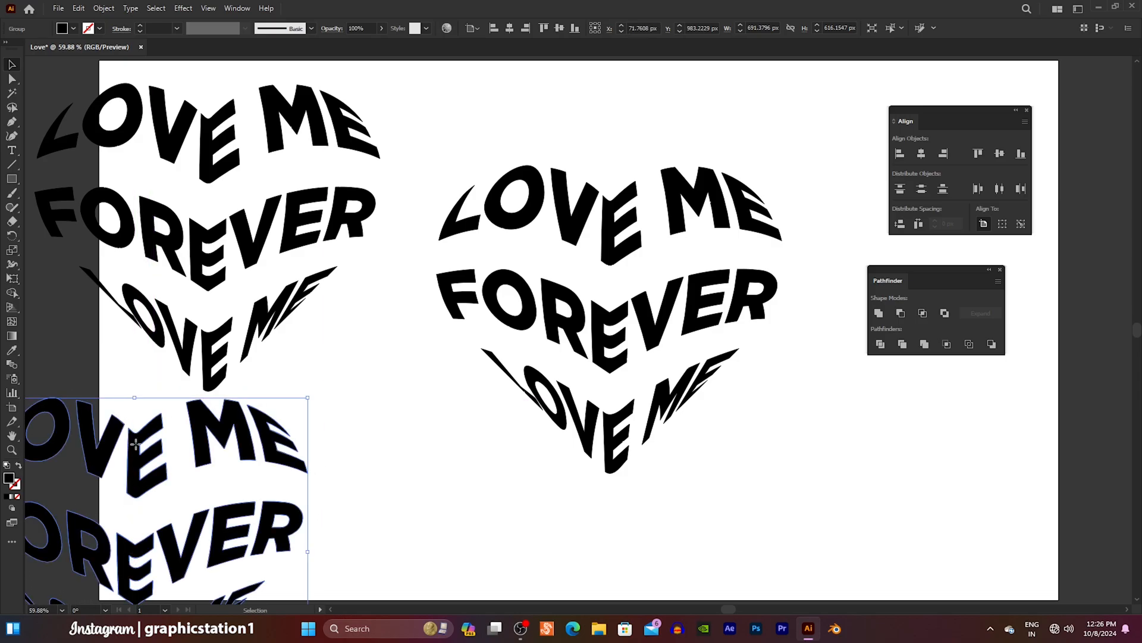
drag(136, 445, 141, 512)
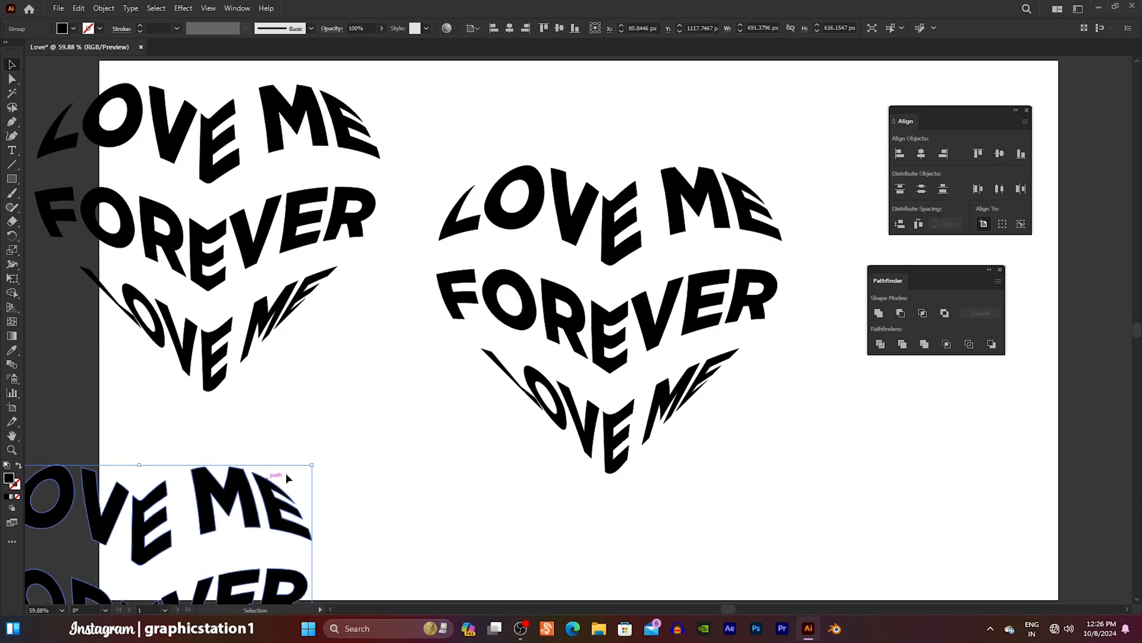
click(367, 457)
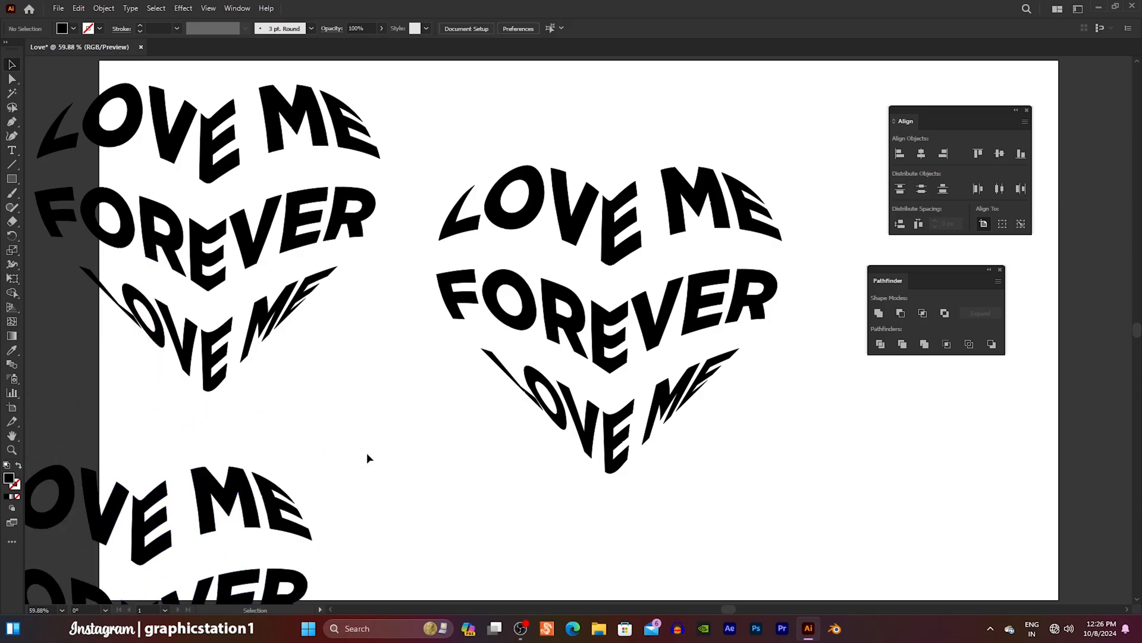
Fill the central heart text with red (R=193 G=39 B=45) and shrink it proportionally to about 37 by 33 px
click(568, 332)
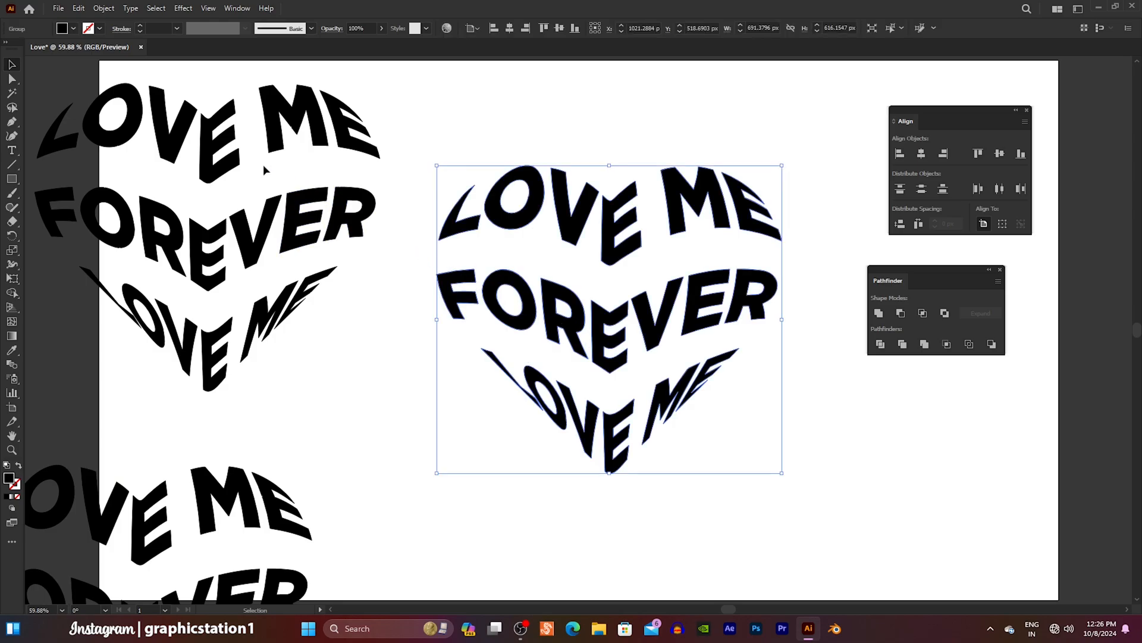
click(74, 28)
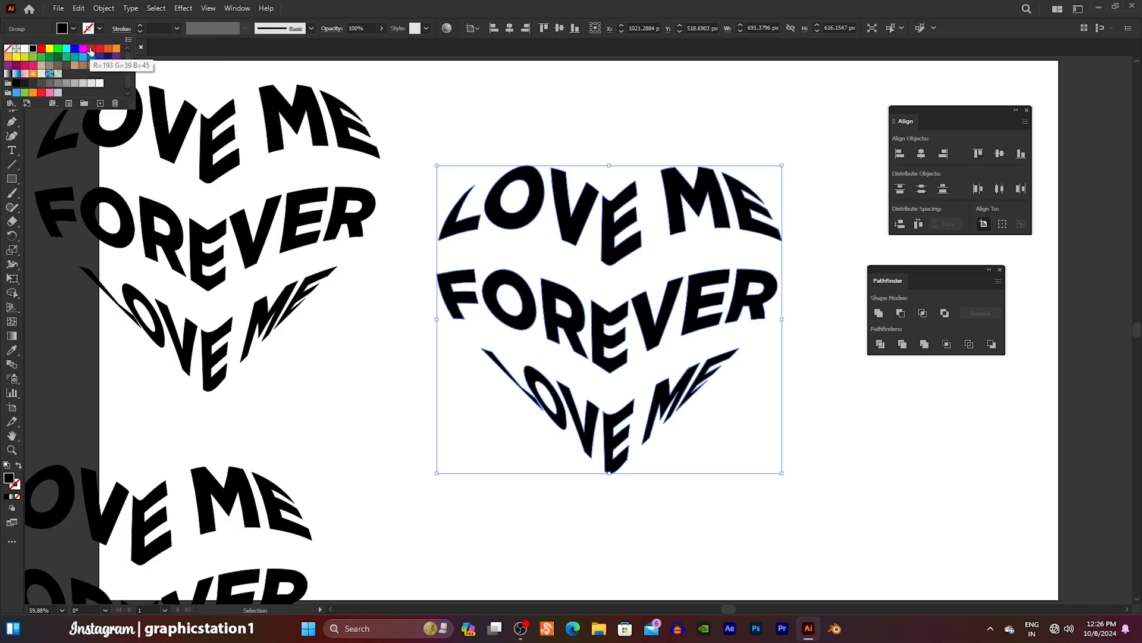
click(90, 49)
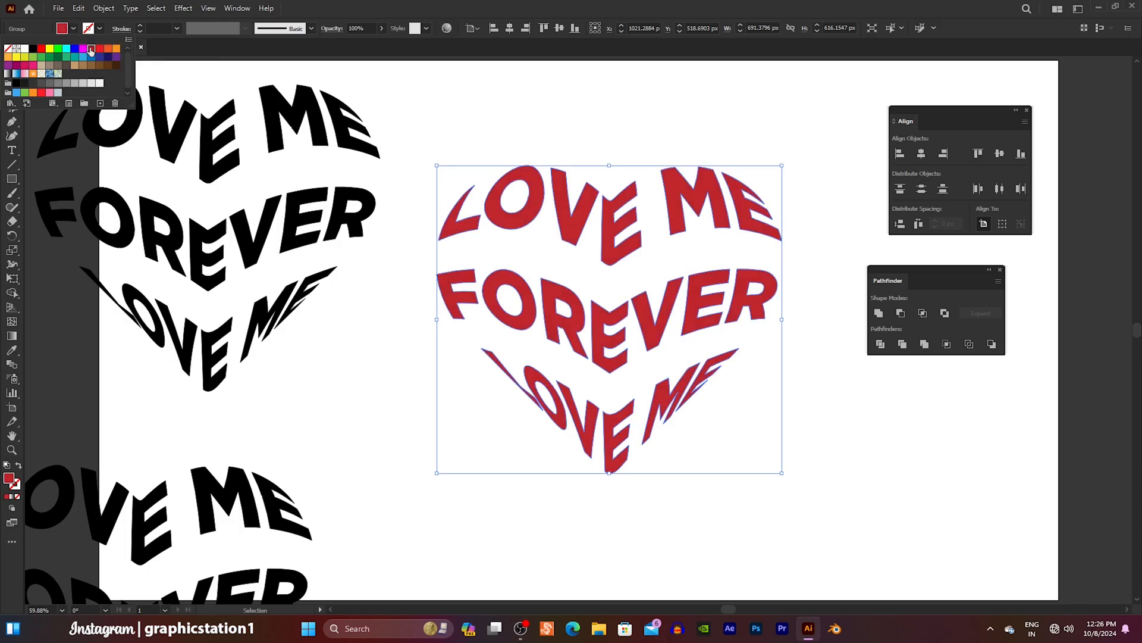
click(169, 75)
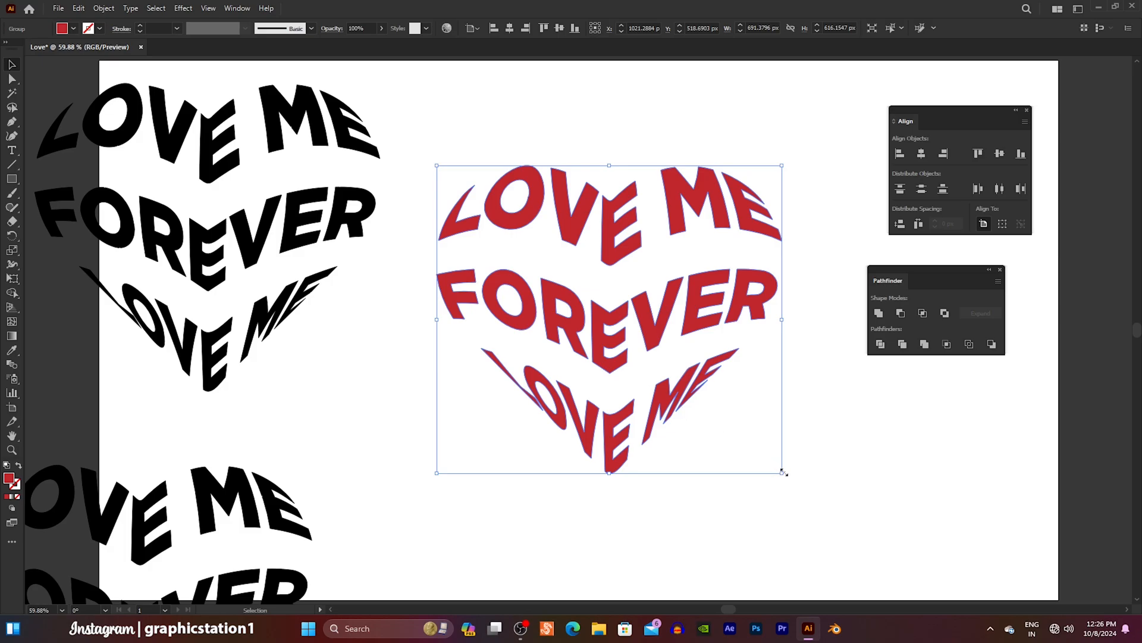
drag(783, 472, 618, 330)
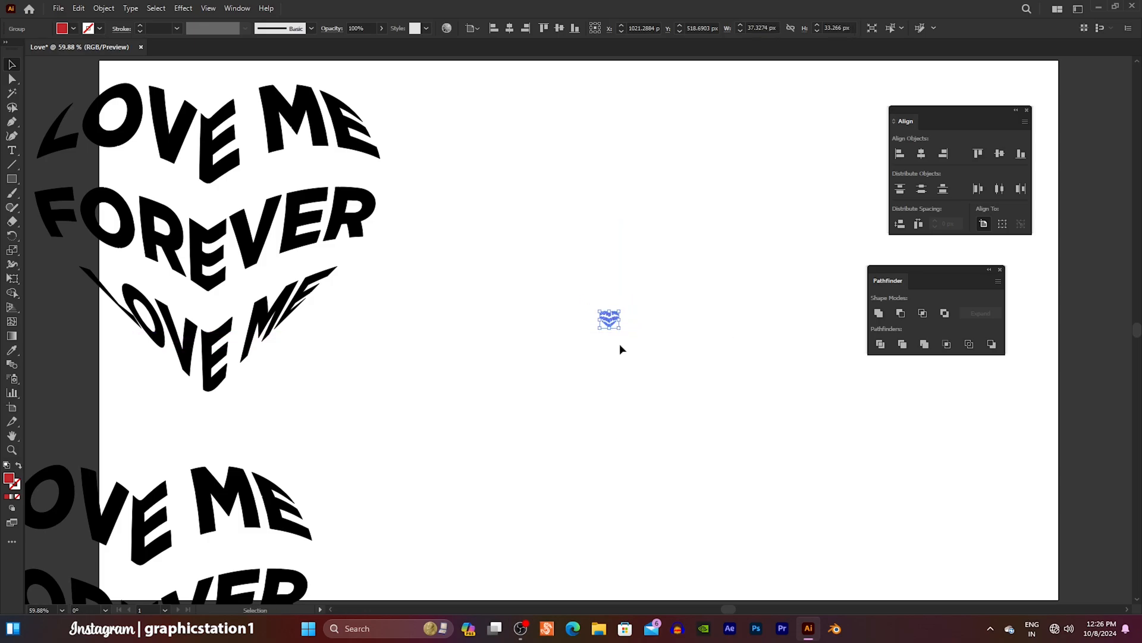
click(619, 363)
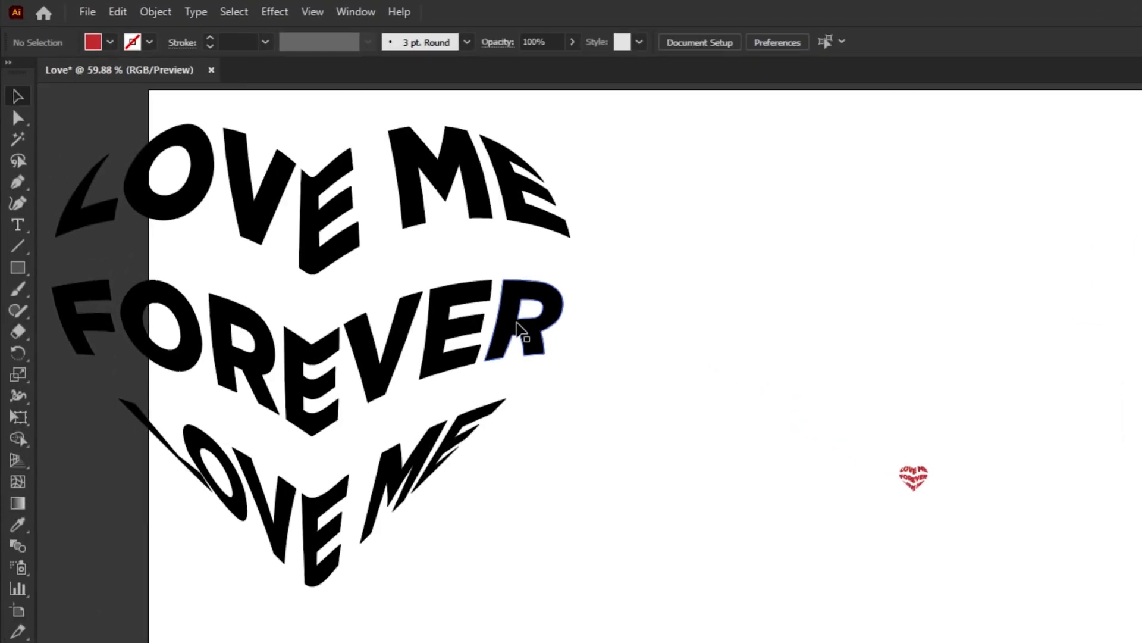
Fill the upper-left heart text with pink and move it over the tiny red heart
click(345, 216)
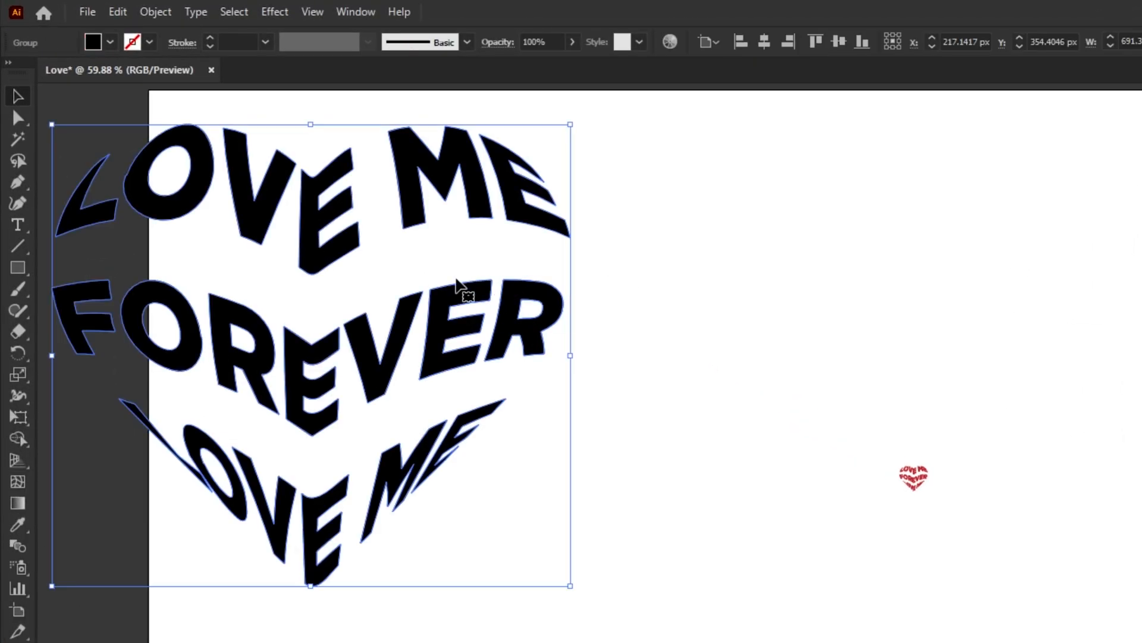
click(110, 43)
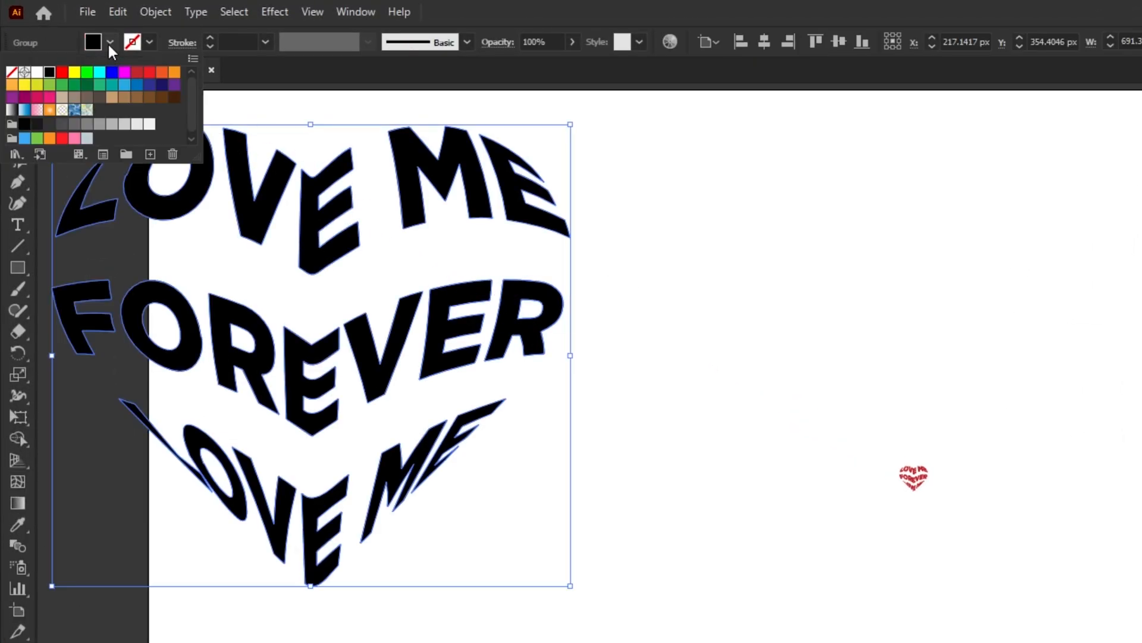
click(74, 139)
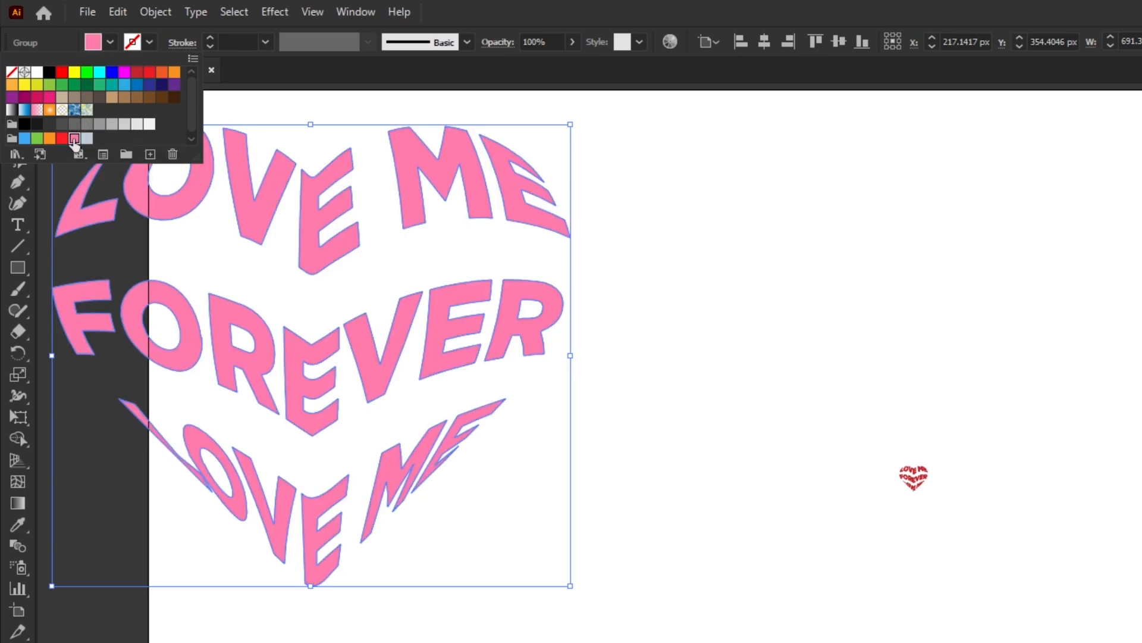
click(262, 118)
drag(275, 181, 765, 314)
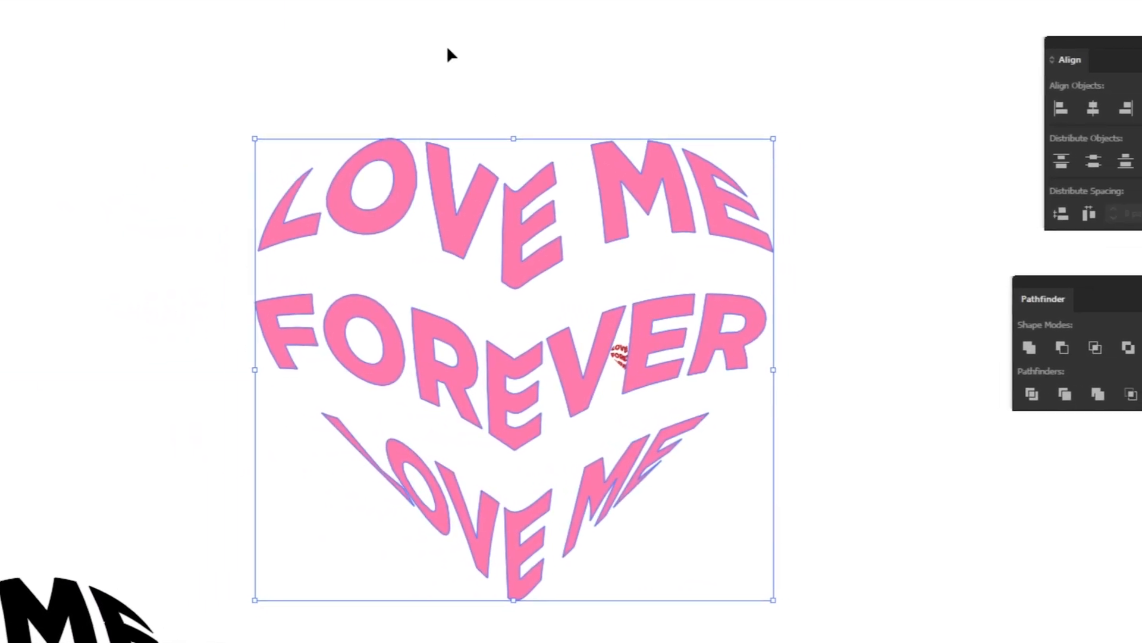
Select the pink and red hearts together and center them on each other horizontally and vertically
drag(480, 52, 802, 542)
drag(667, 537, 667, 536)
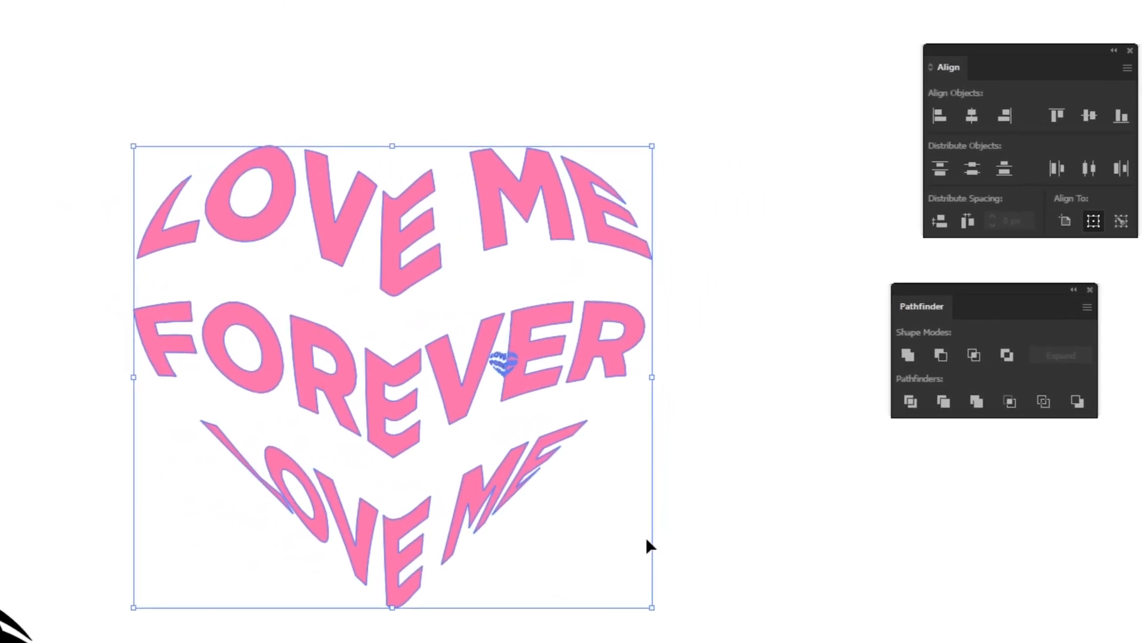
drag(997, 52, 760, 108)
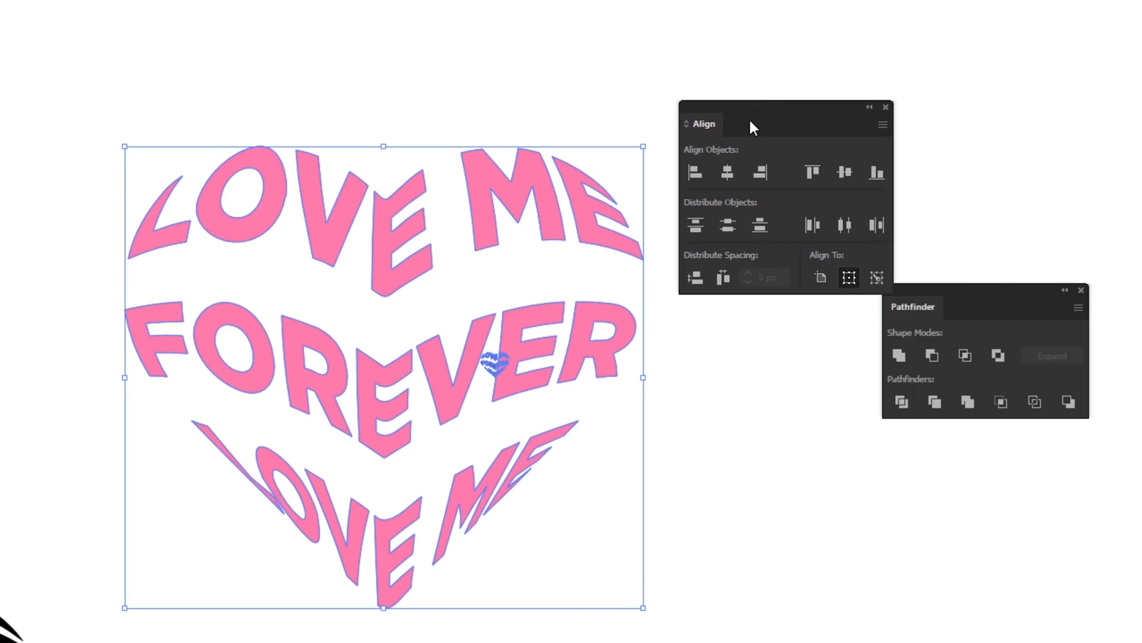
click(731, 176)
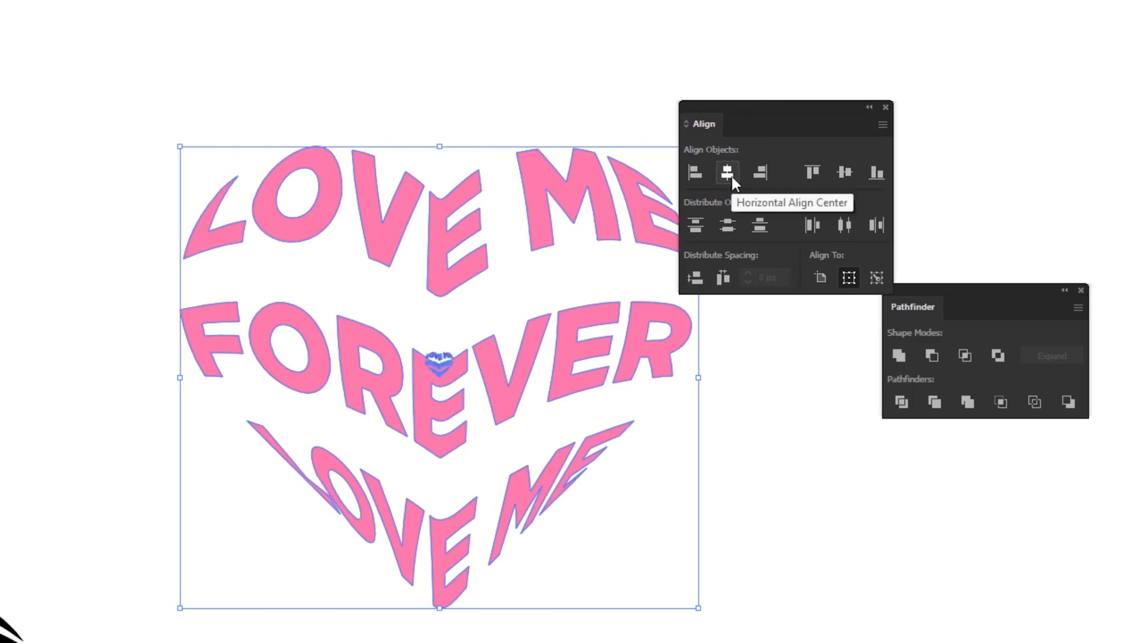
click(848, 172)
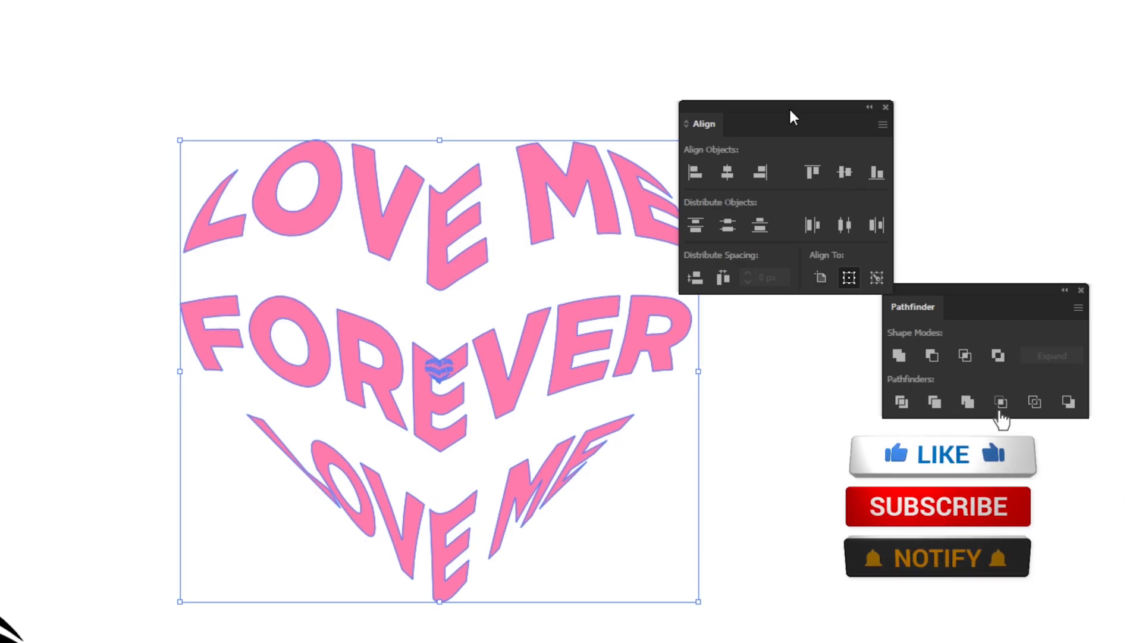
drag(791, 116, 952, 28)
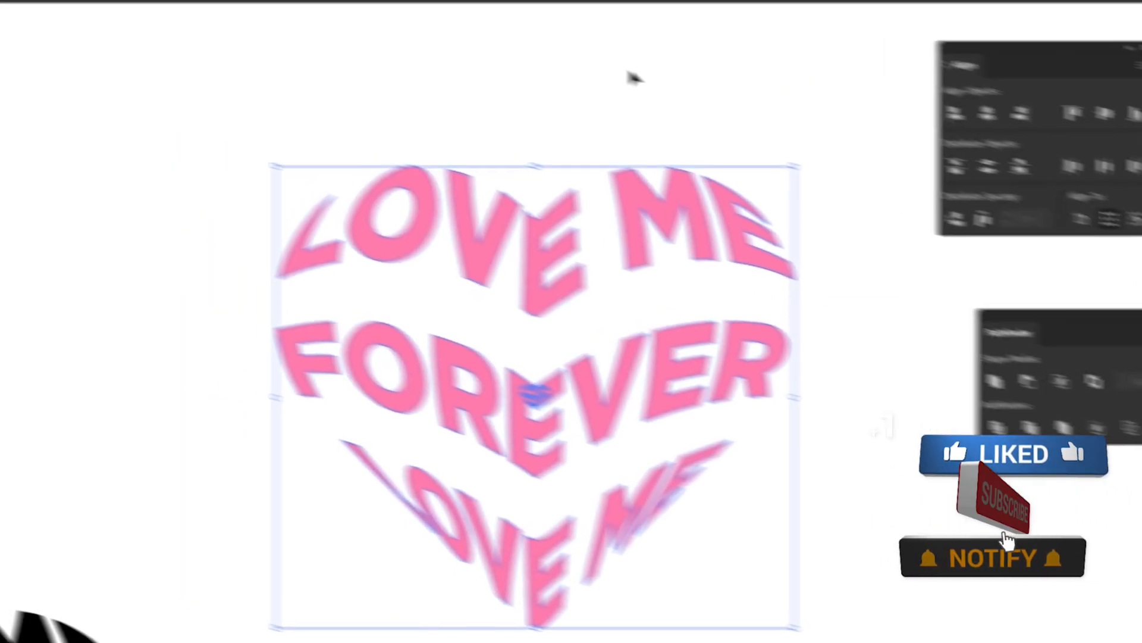
Make a blend between the large pink heart and the tiny red heart
click(156, 13)
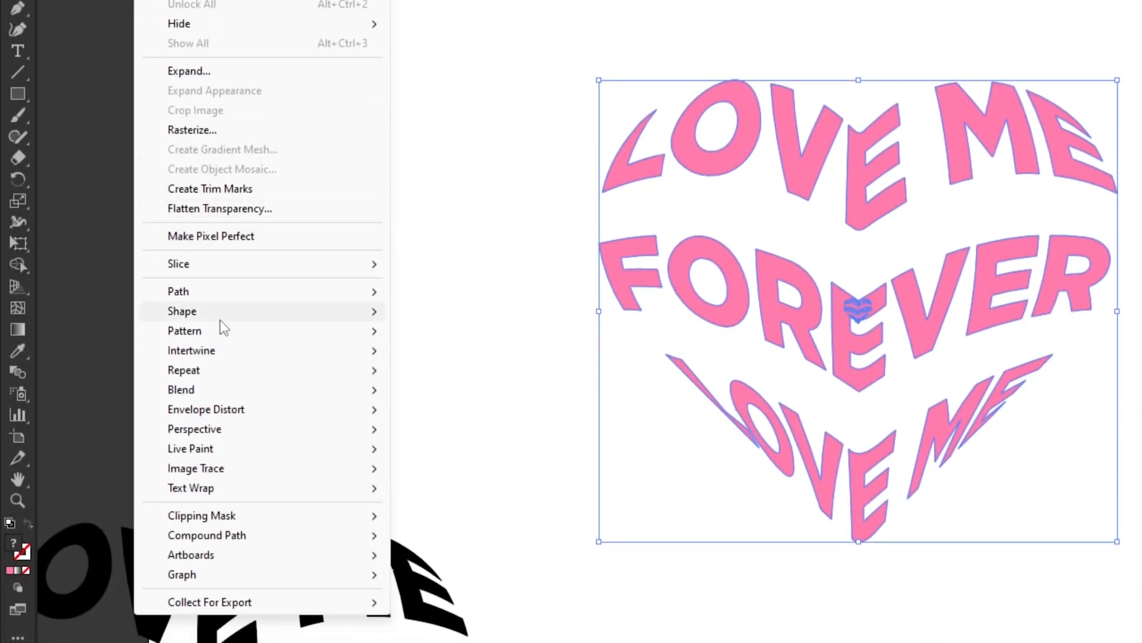
mouse_move(232, 393)
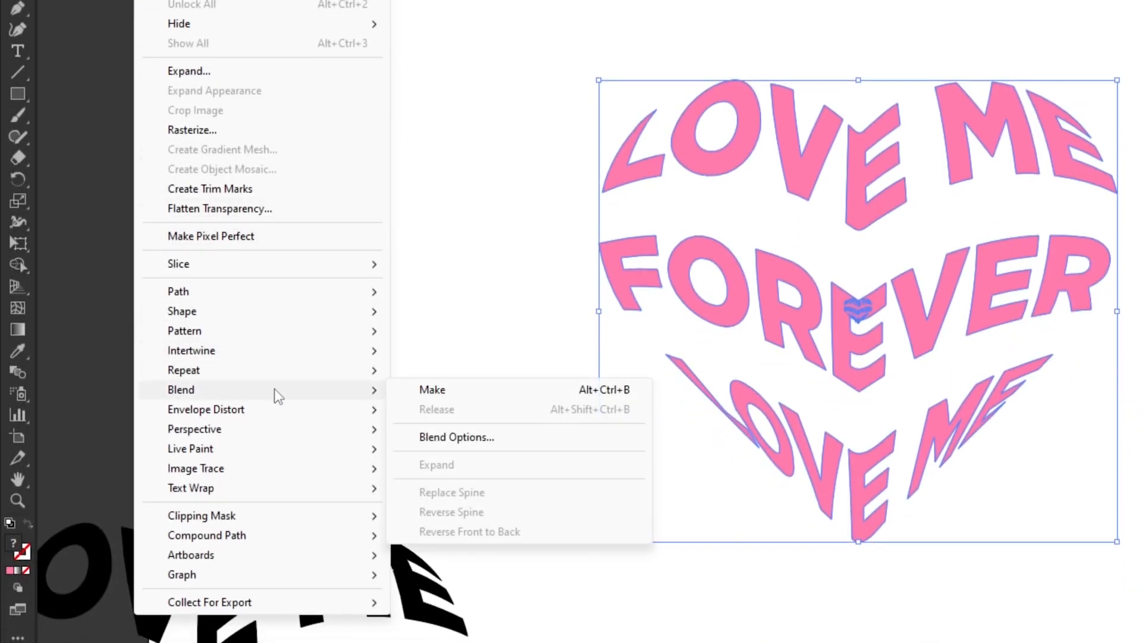
click(427, 388)
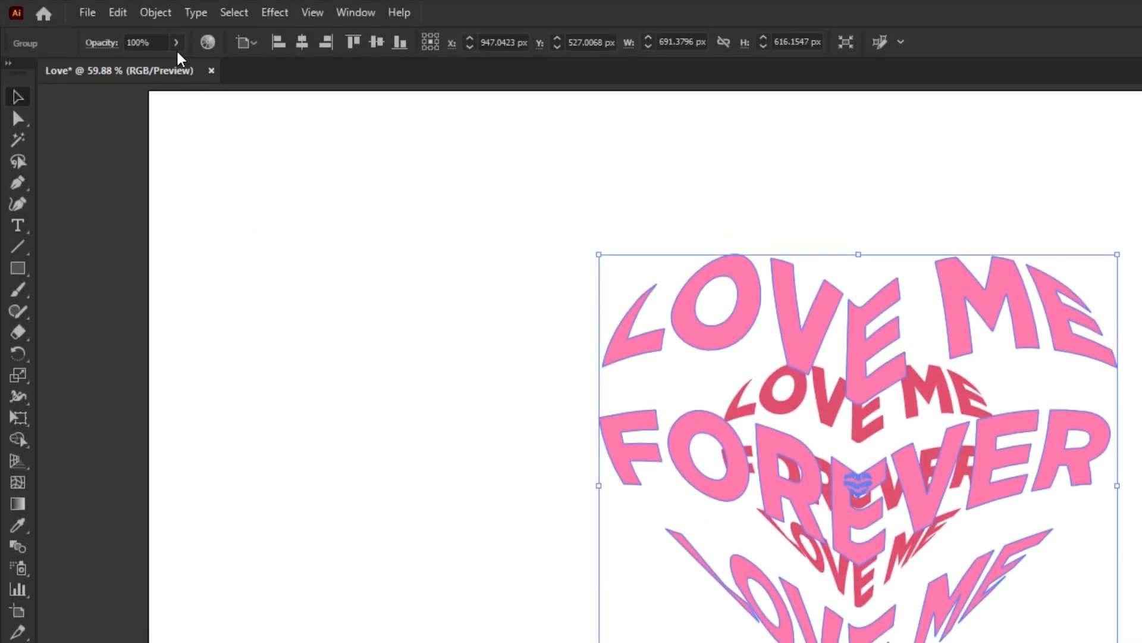
Set the heart blend's spacing to Specified Steps with 800 steps and deselect it
click(156, 13)
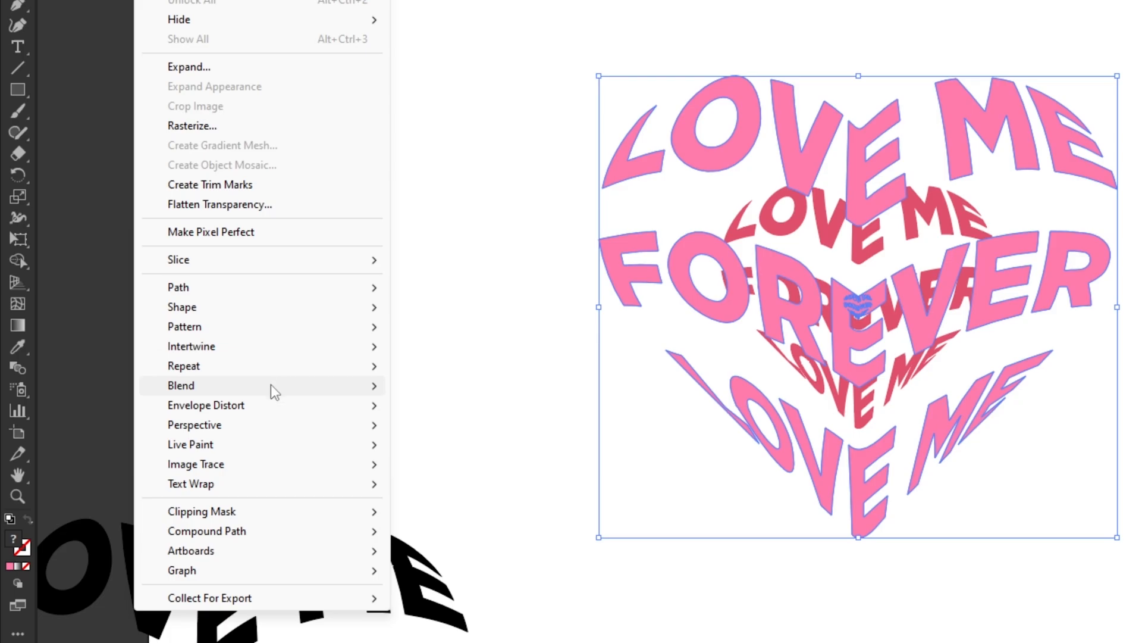
mouse_move(270, 385)
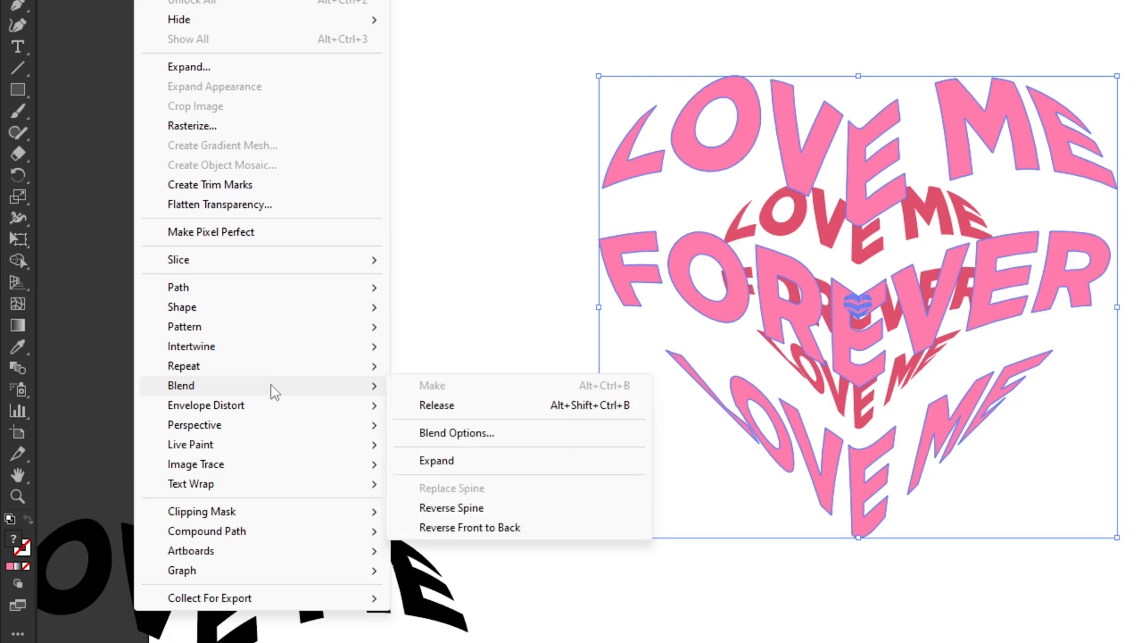
click(446, 433)
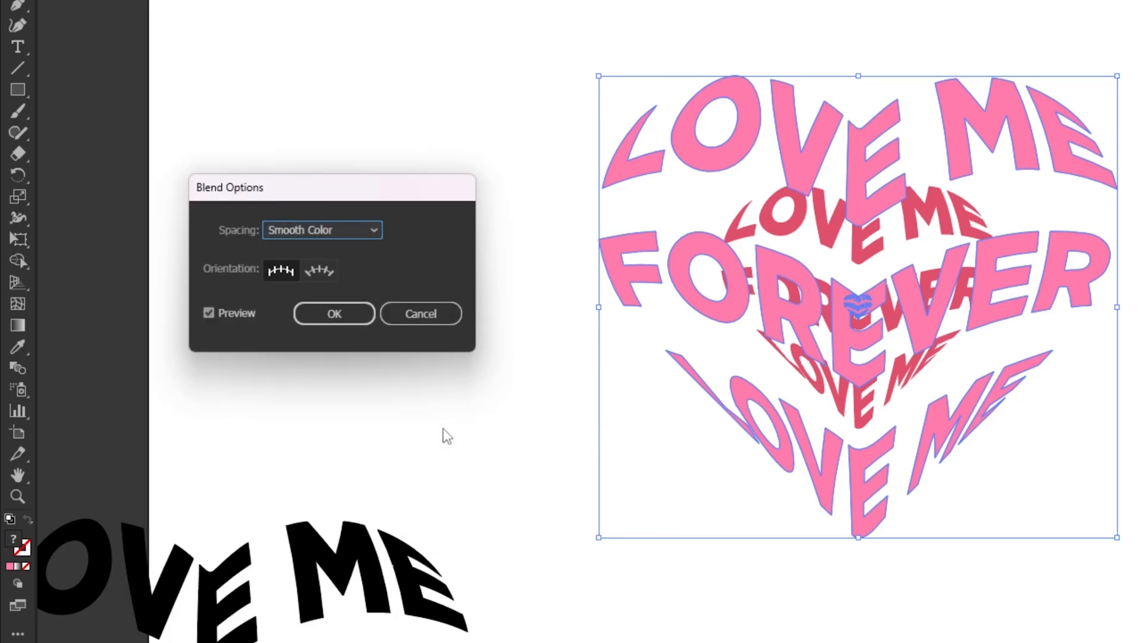
click(356, 241)
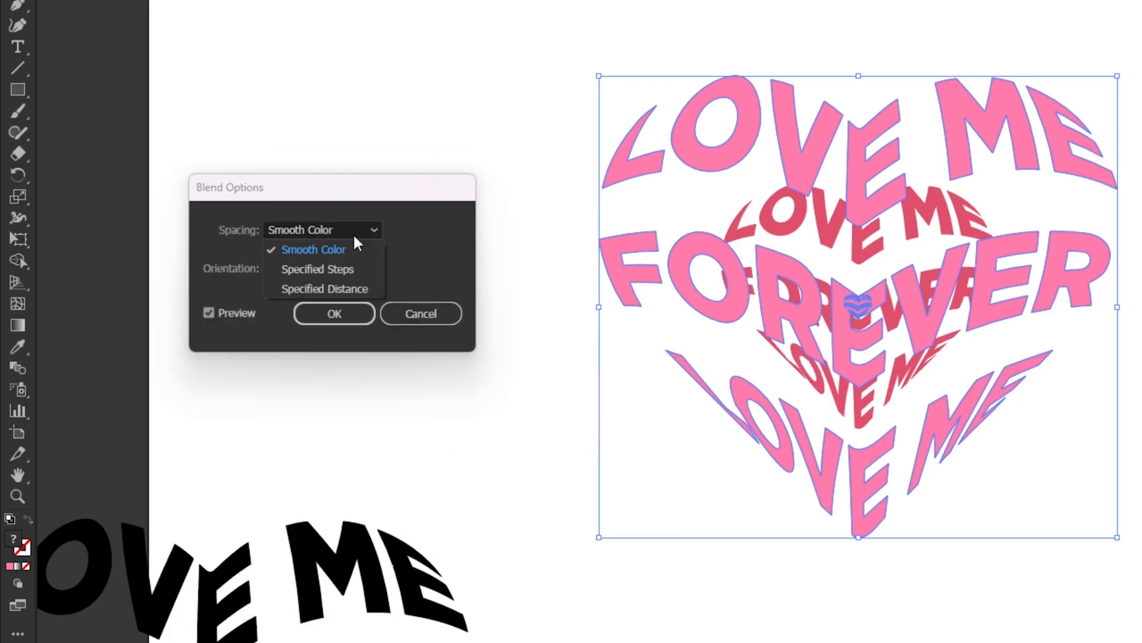
click(357, 274)
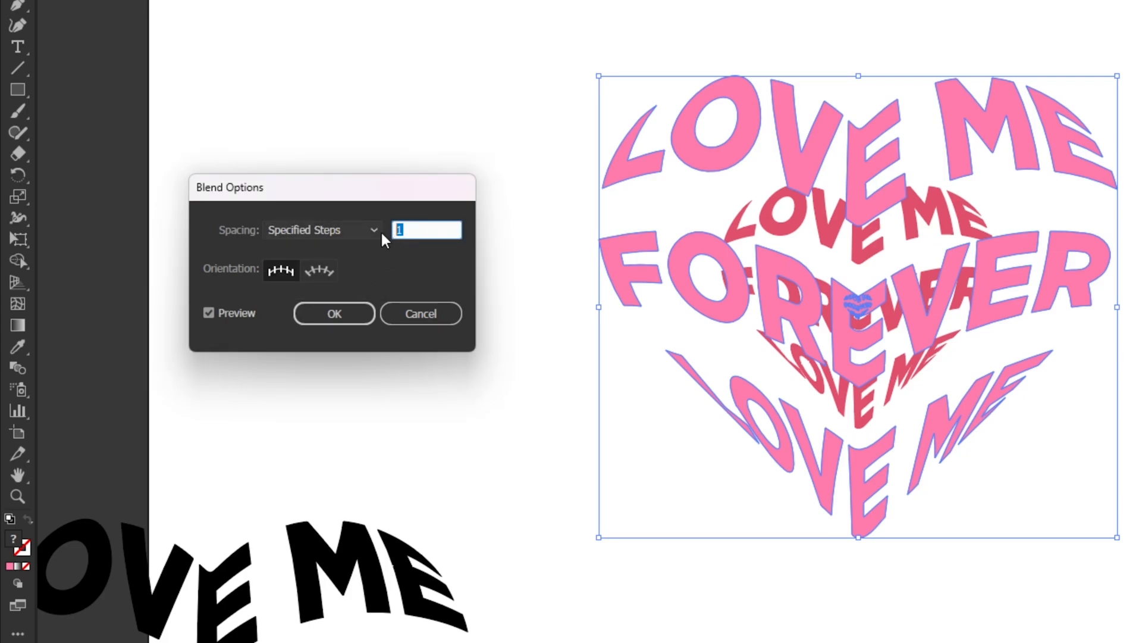
text(800)
click(363, 315)
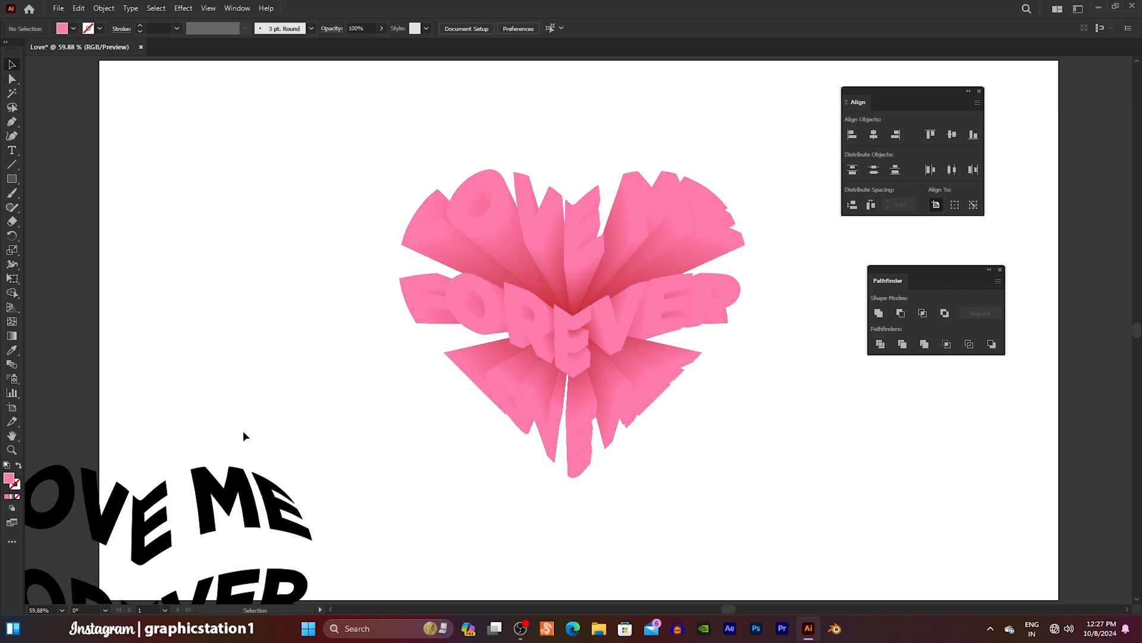
Move the remaining black heart text onto the blended heart, offset downward so that both can be selected
drag(239, 479, 680, 171)
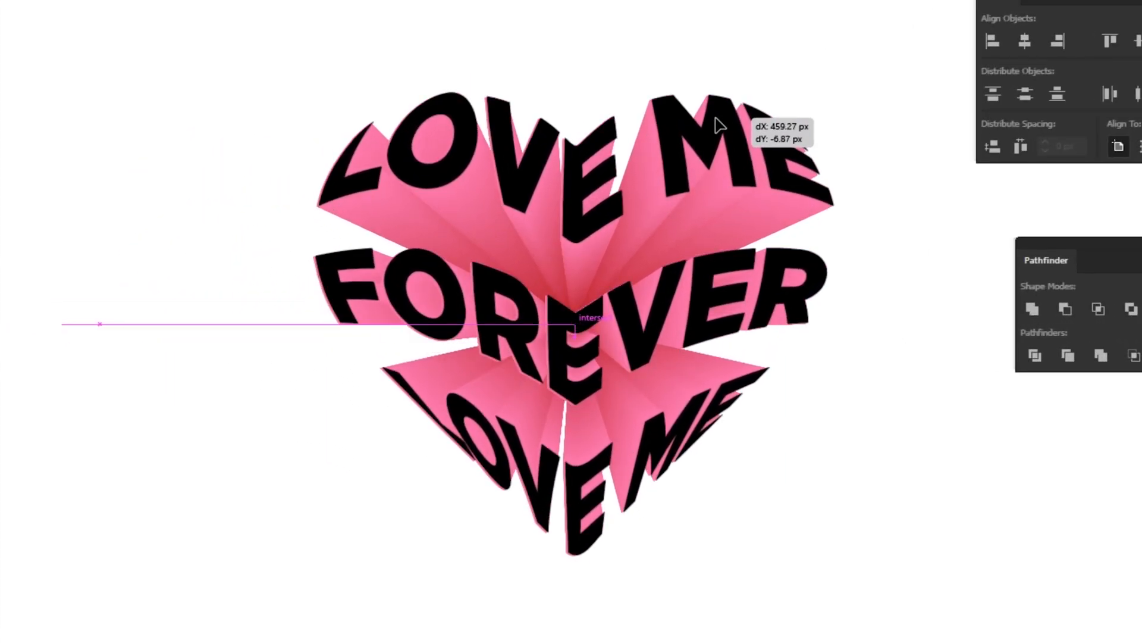
drag(718, 125, 718, 125)
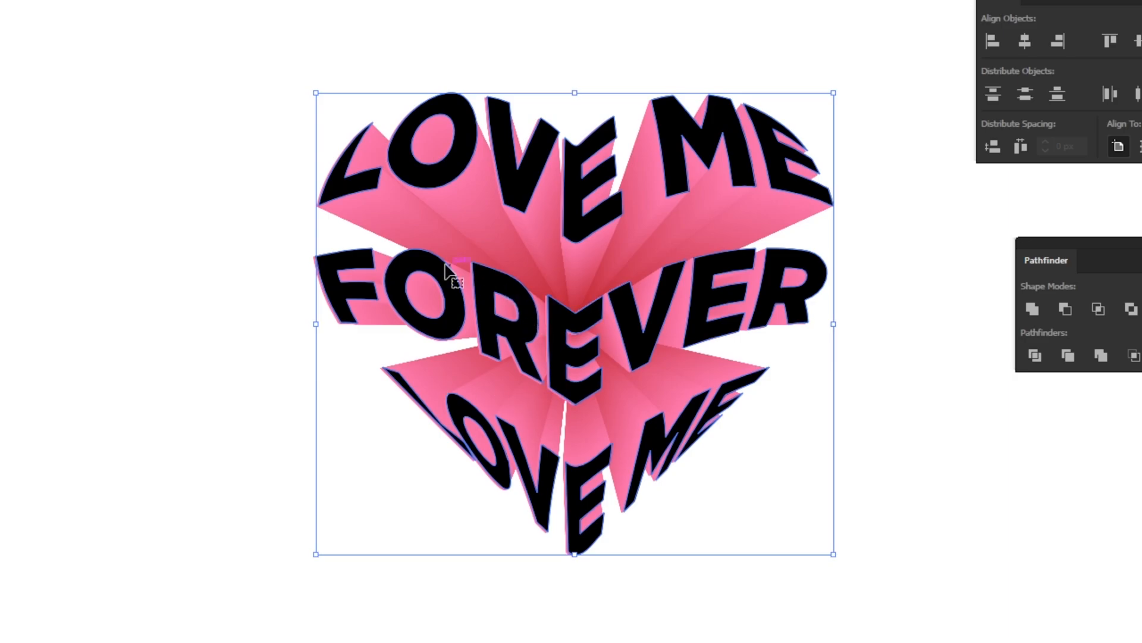
drag(402, 298, 370, 387)
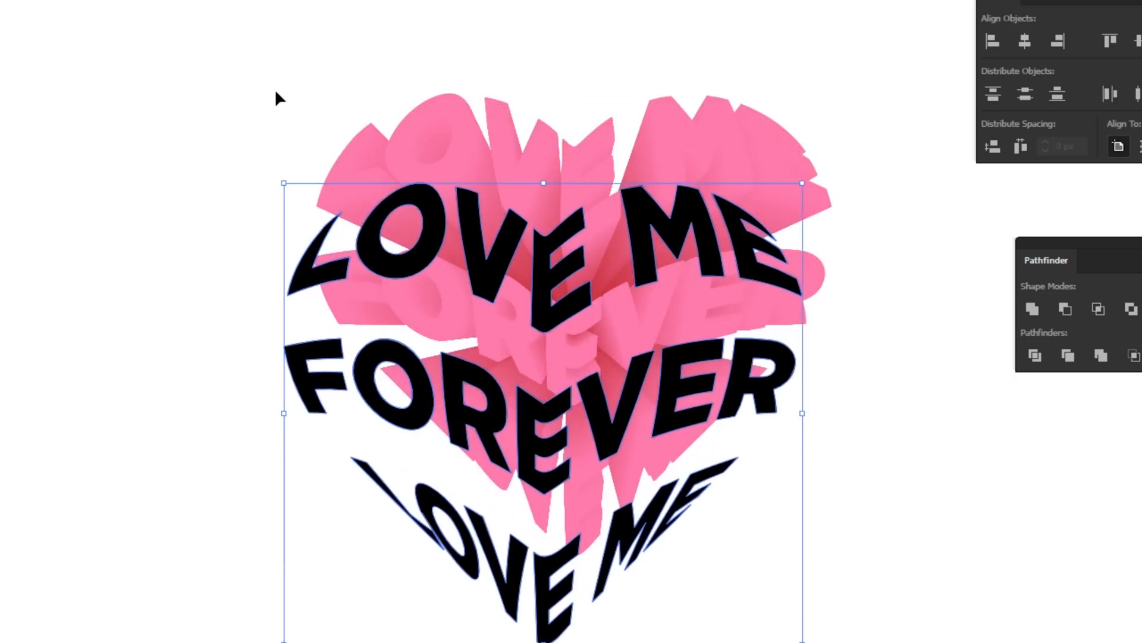
Select the black text and the blended heart, center them horizontally and vertically on each other, and deselect them
drag(378, 124, 775, 466)
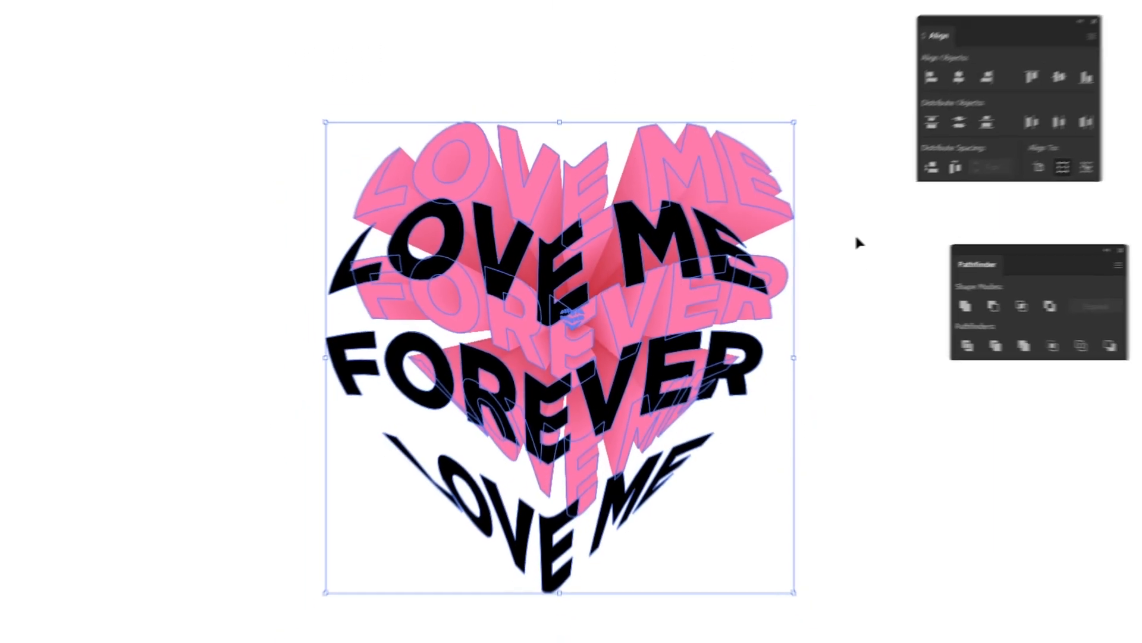
click(935, 92)
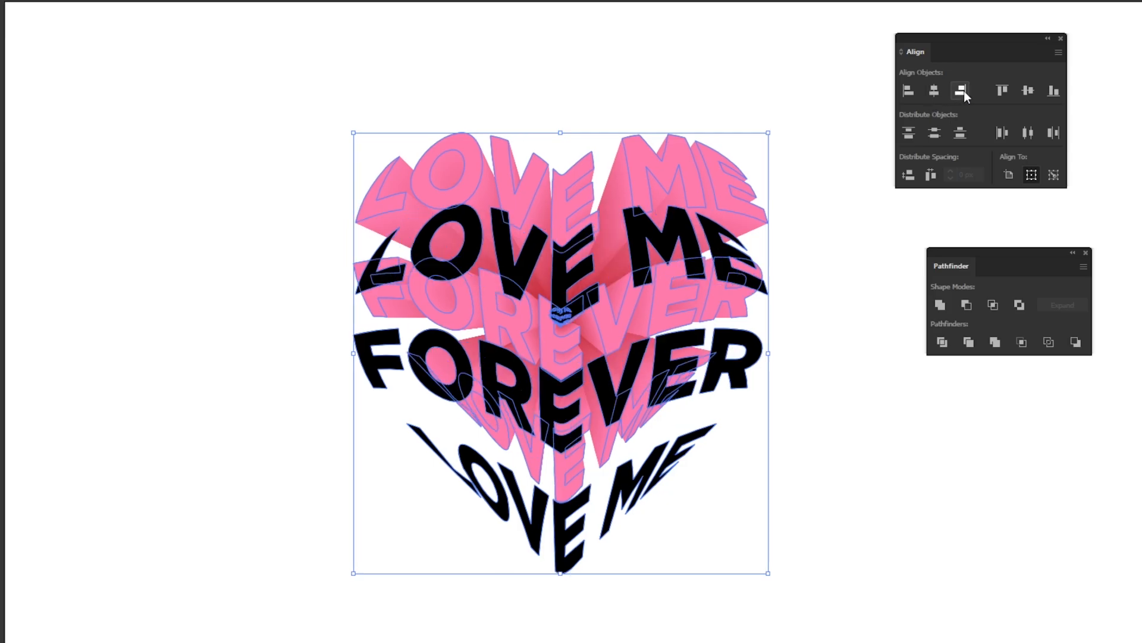
click(1028, 90)
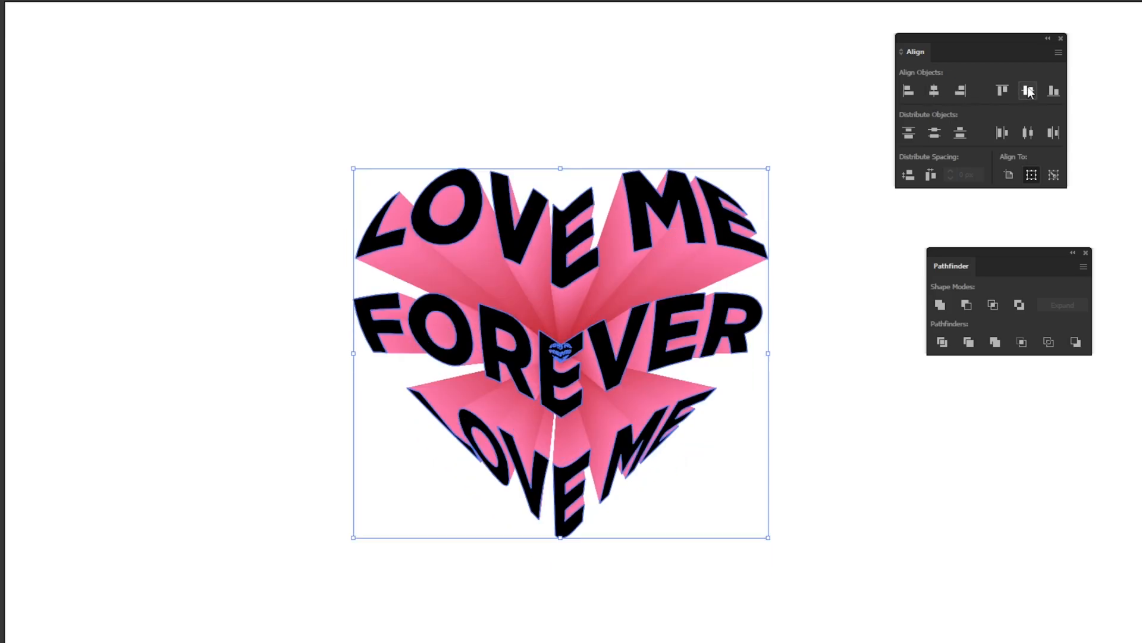
click(848, 337)
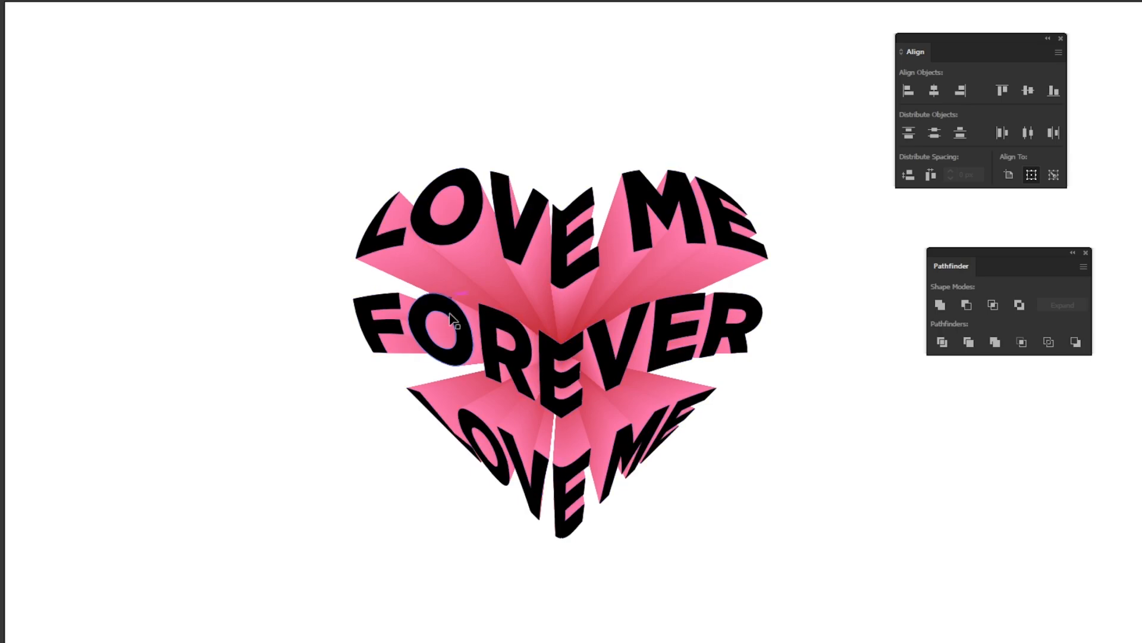
Fill the black heart text with the White, Black gradient preset and set its type to radial
click(487, 459)
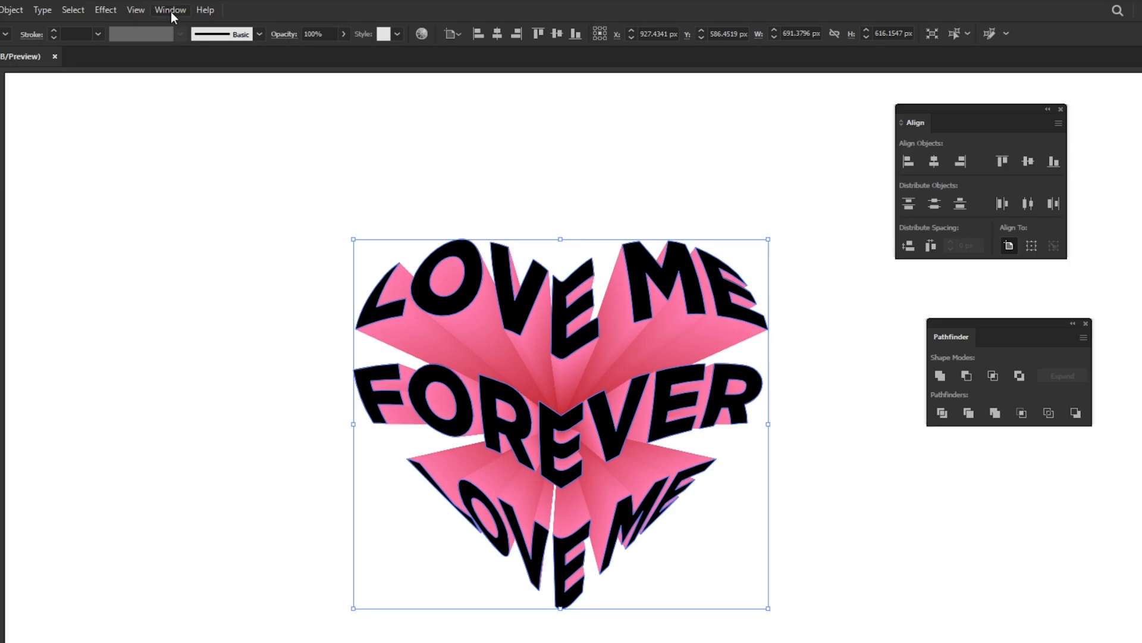
click(171, 11)
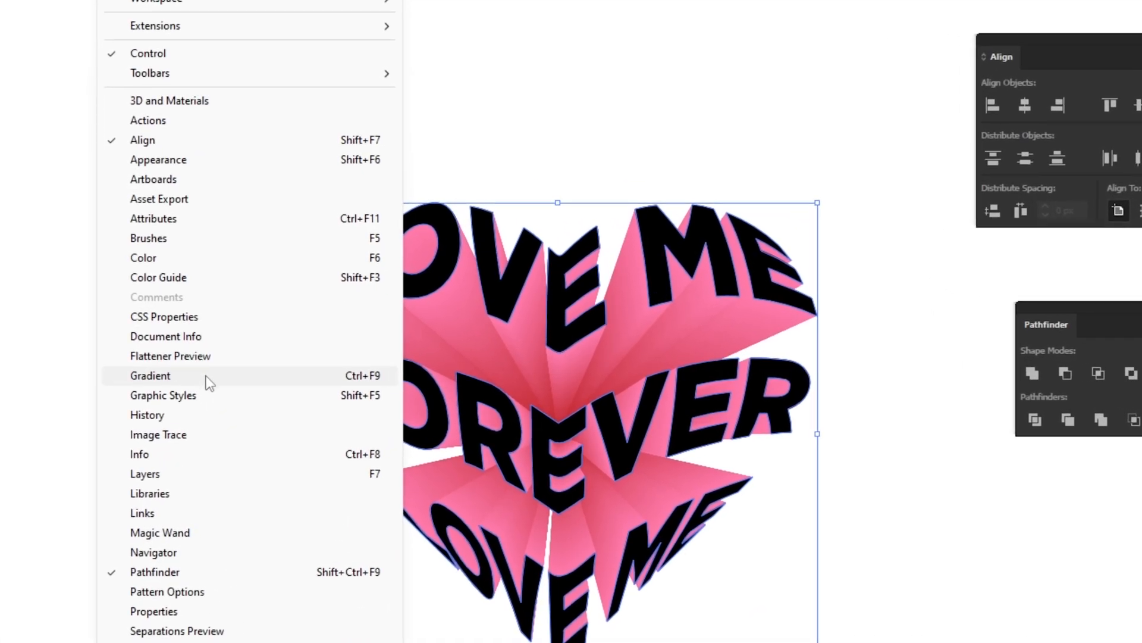
click(150, 375)
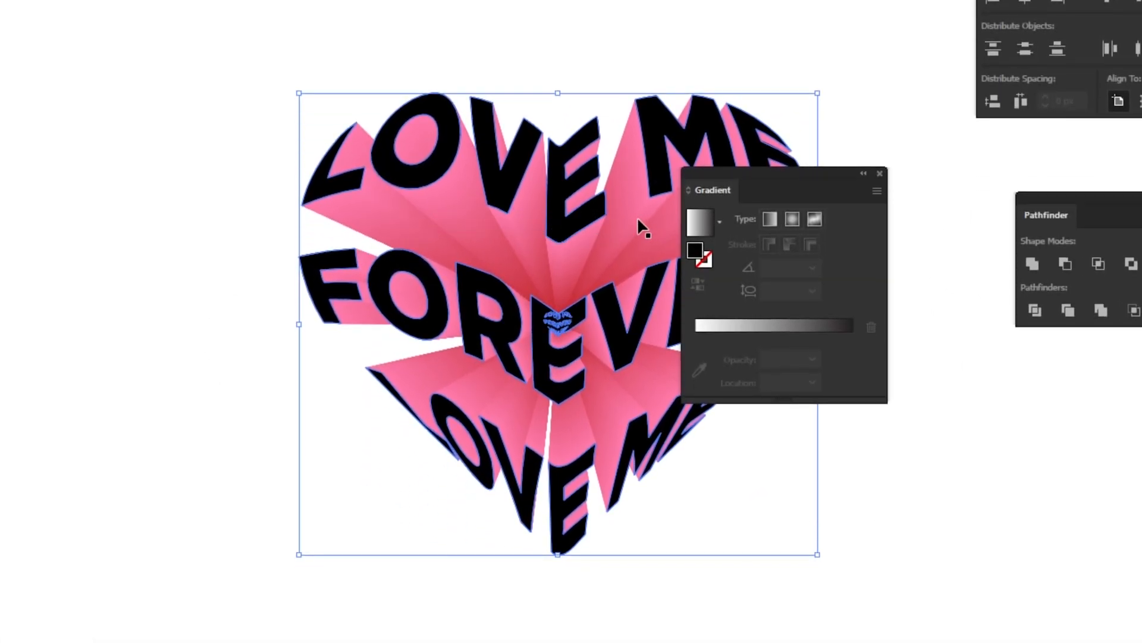
click(724, 225)
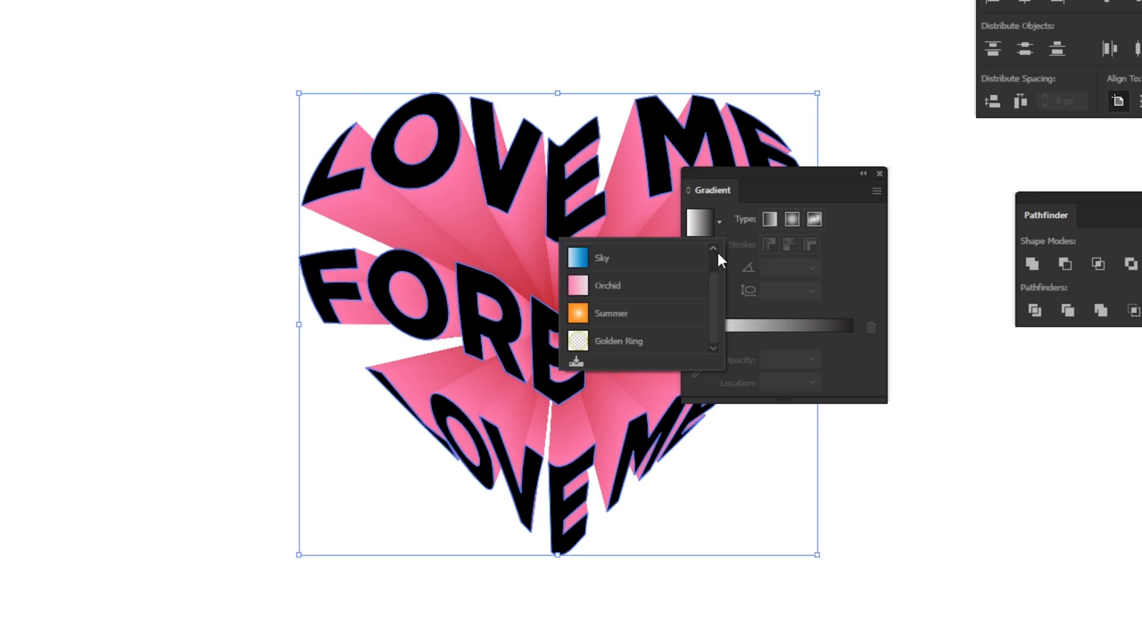
drag(716, 284, 716, 274)
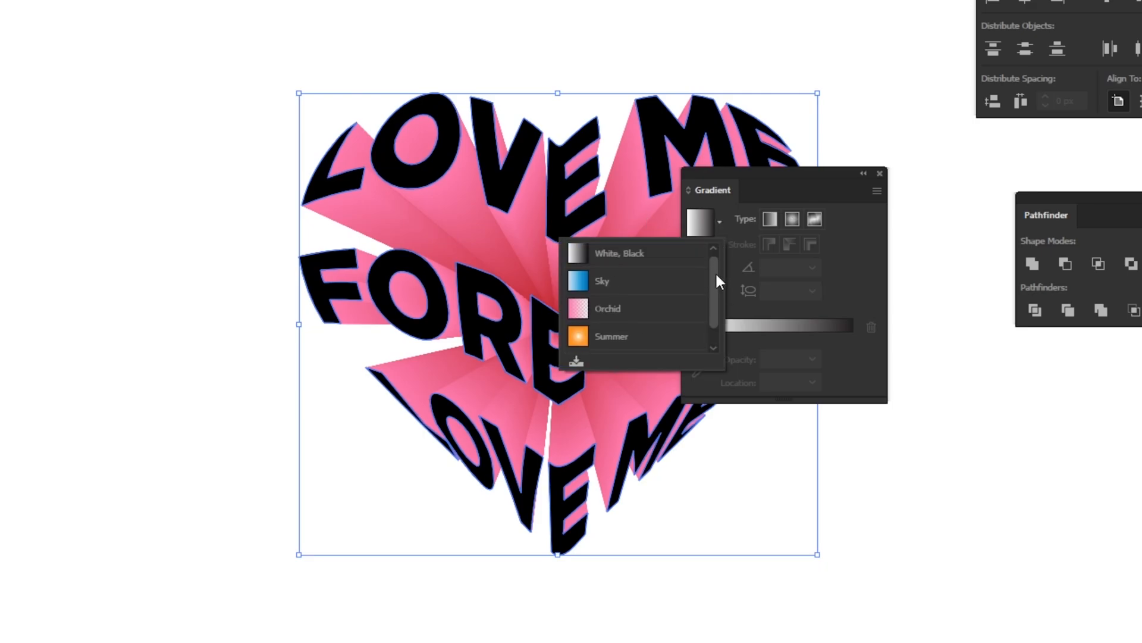
click(665, 260)
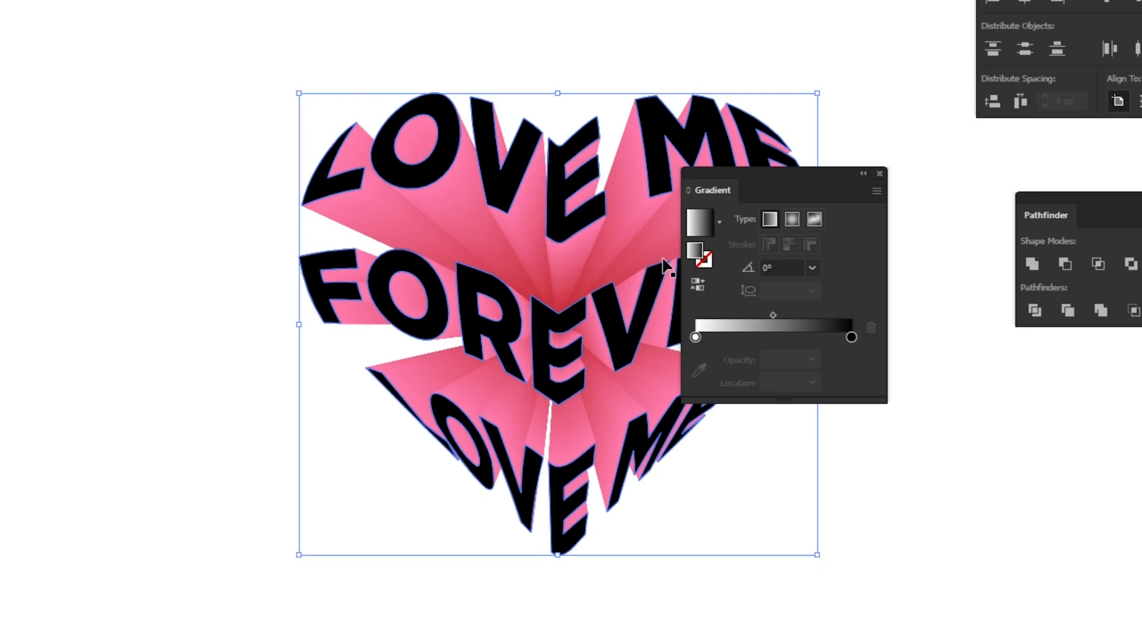
click(792, 220)
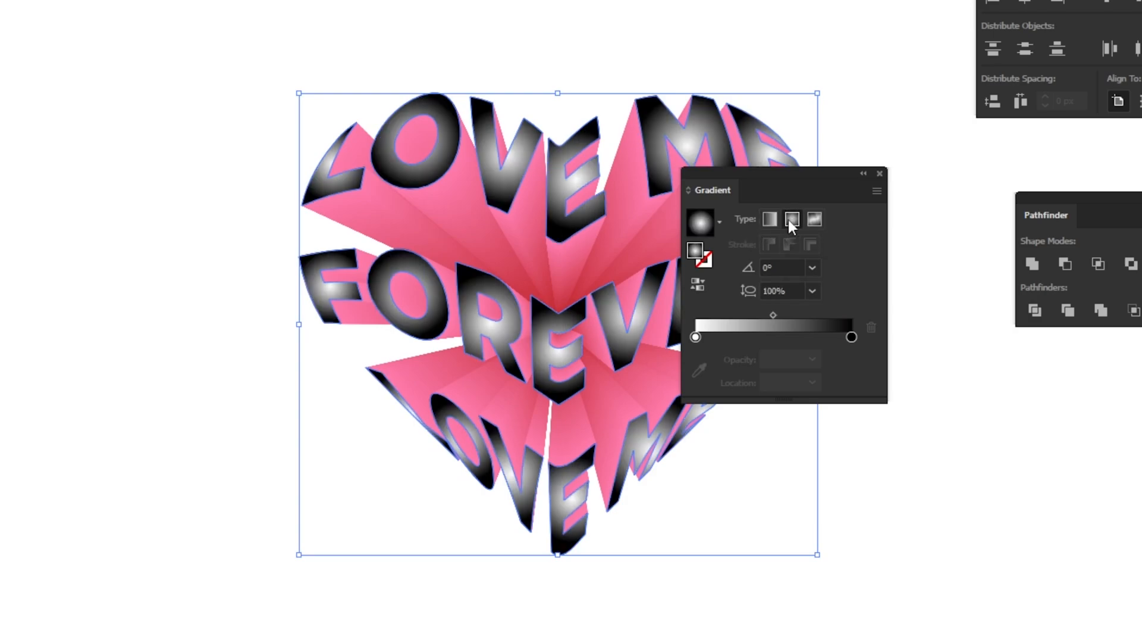
Recolor the black end stop of the text's radial gradient with the saved pink swatch
double_click(851, 338)
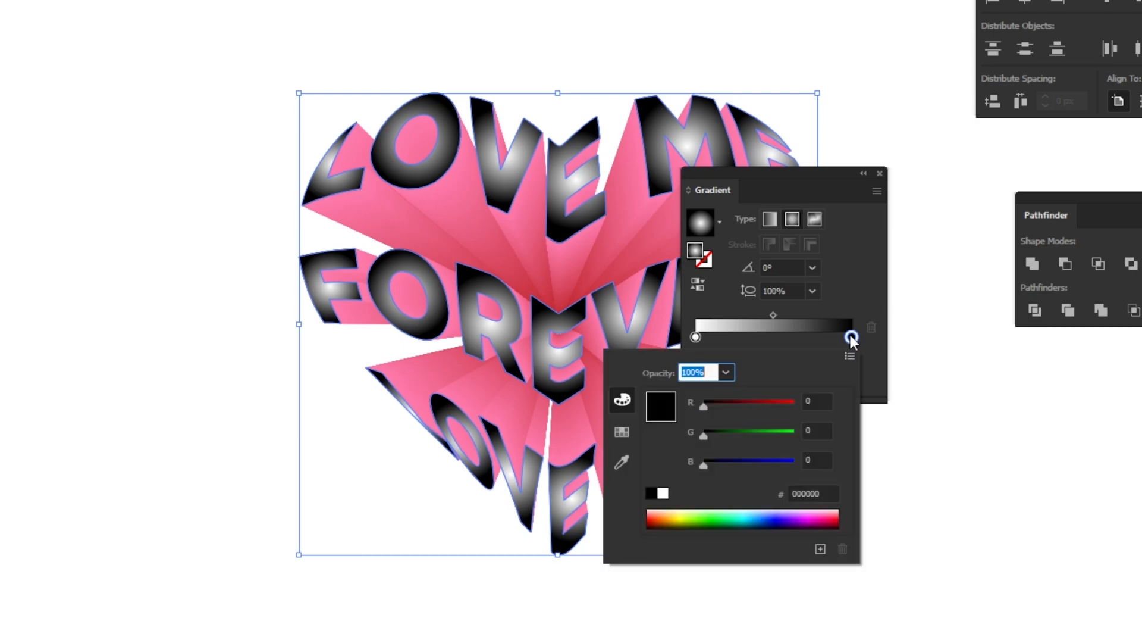
click(627, 427)
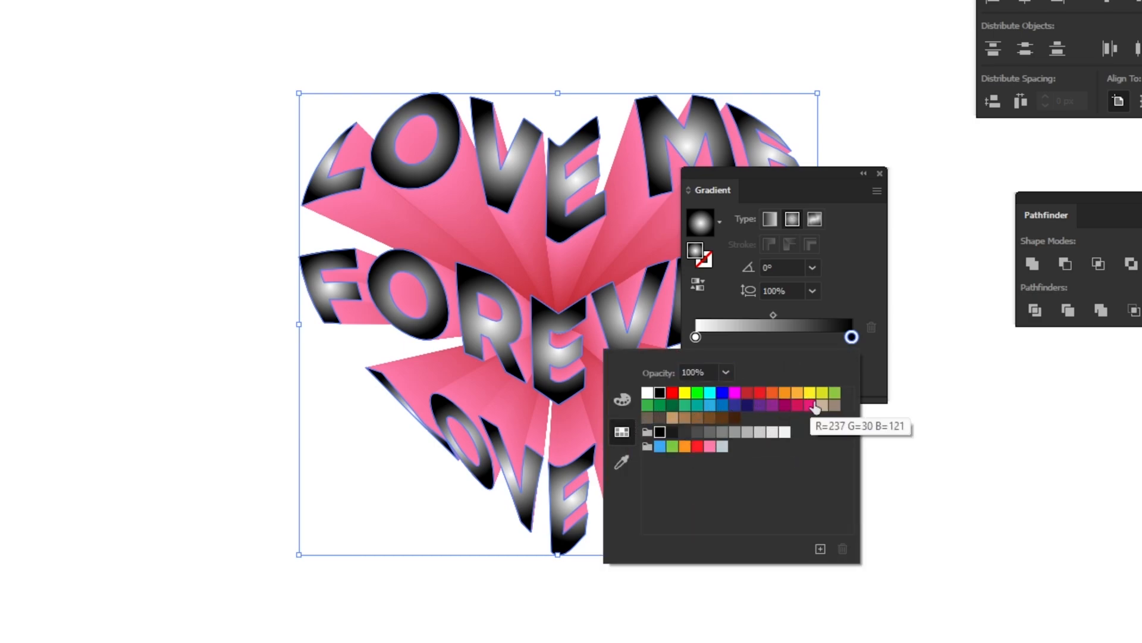
click(710, 447)
click(855, 305)
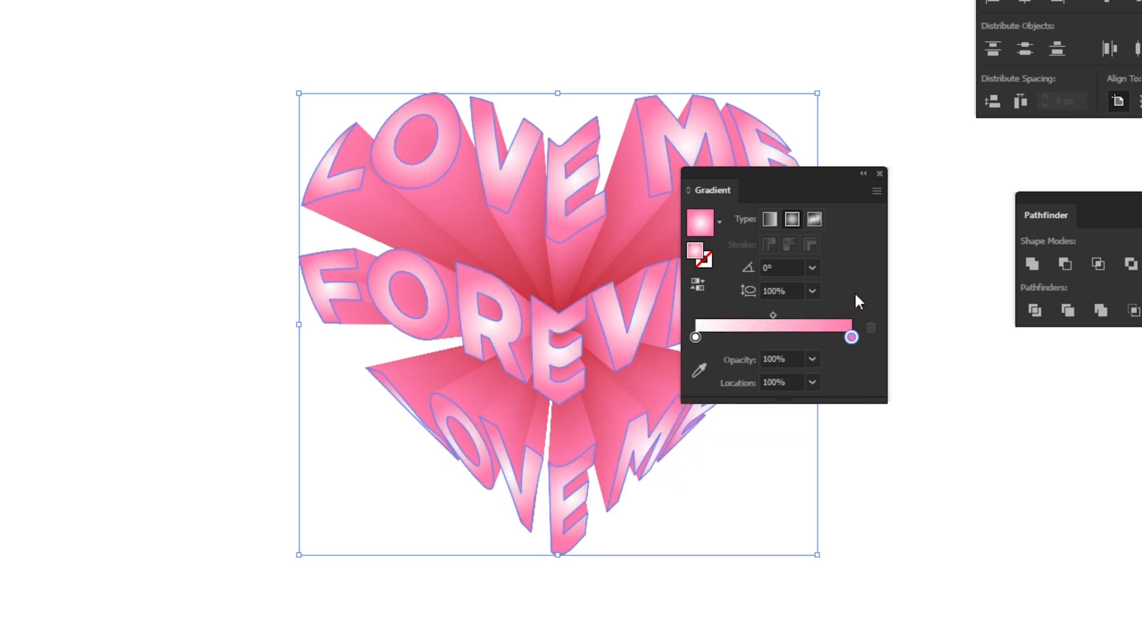
Redraw the radial gradient across all letters, from the base of the first line's E straight down past the heart's tip, and deselect
drag(823, 173, 955, 354)
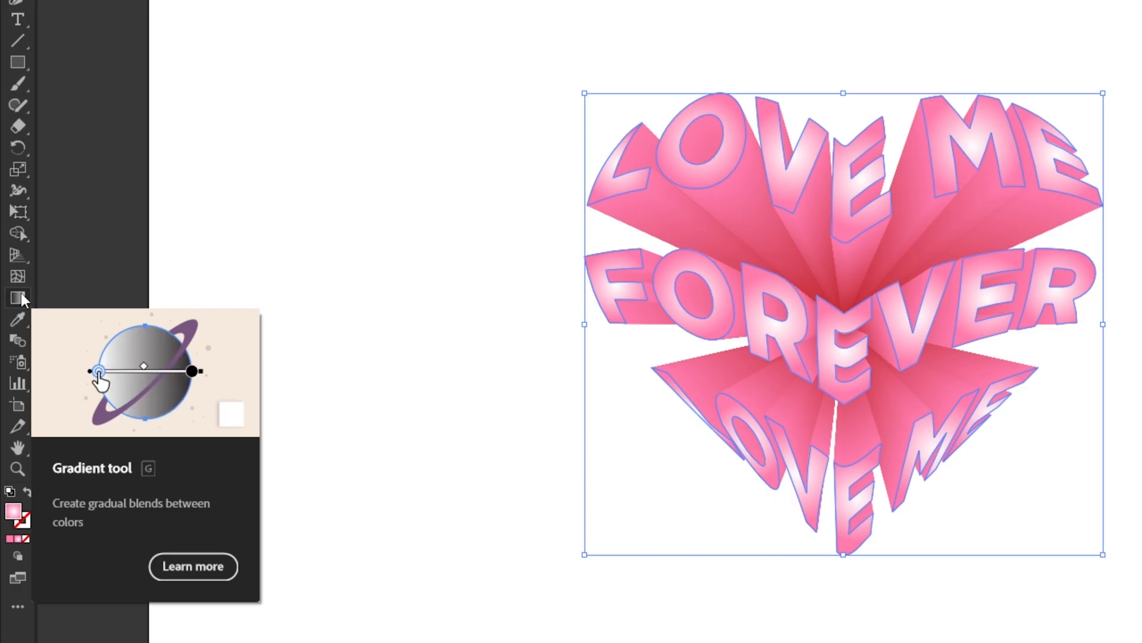
click(18, 297)
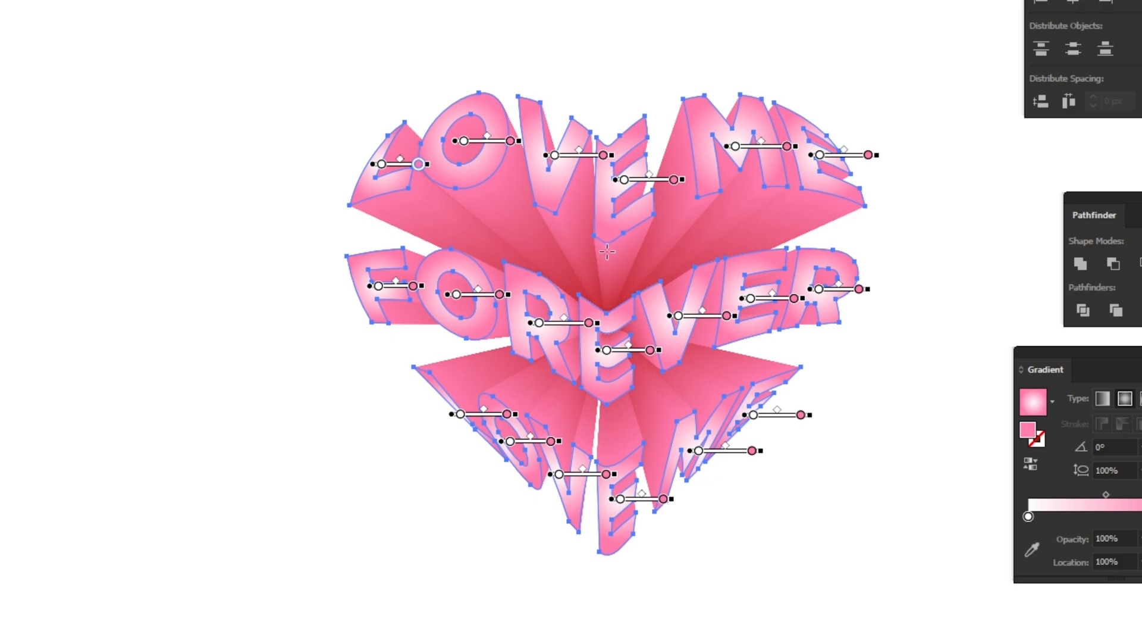
mouse_move(609, 242)
mouse_down()
mouse_move(625, 471)
mouse_move(610, 588)
mouse_up()
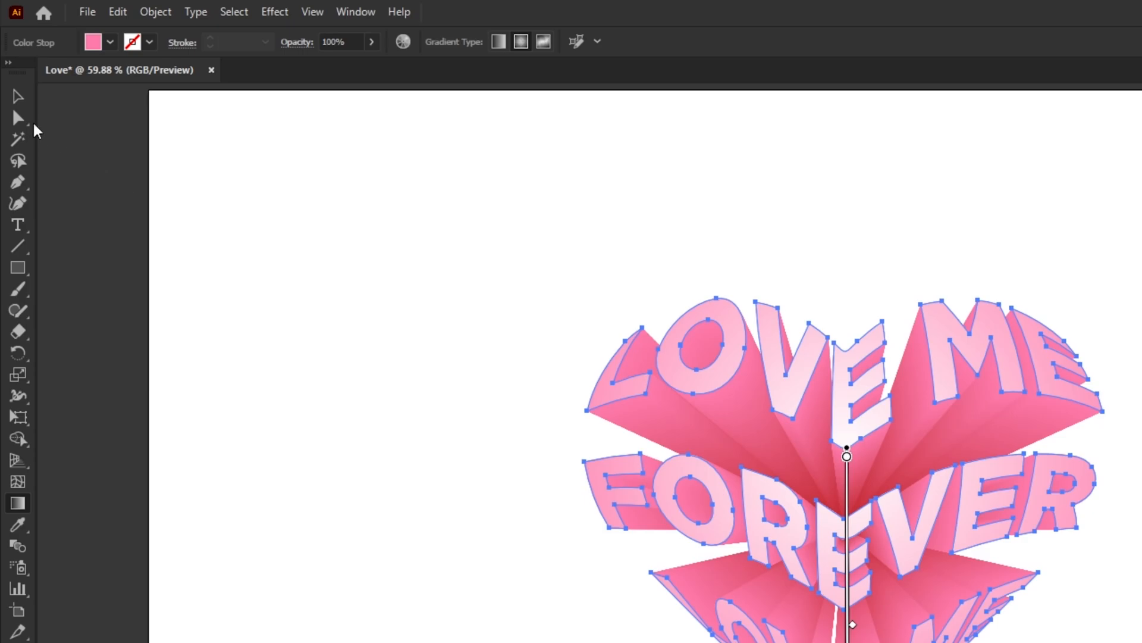
click(16, 98)
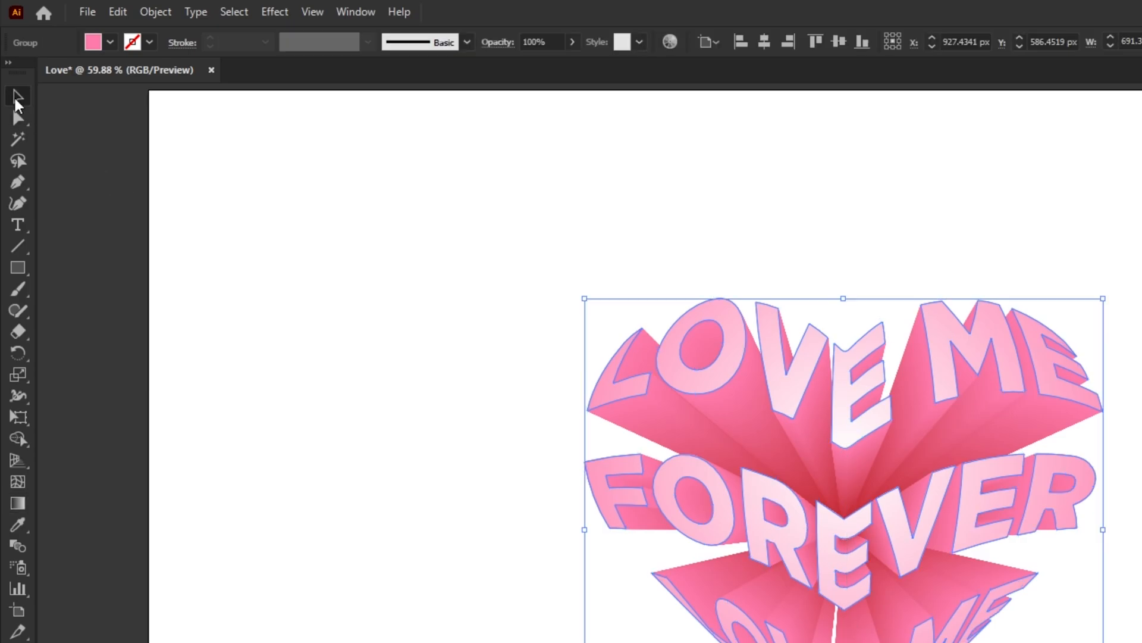
click(286, 231)
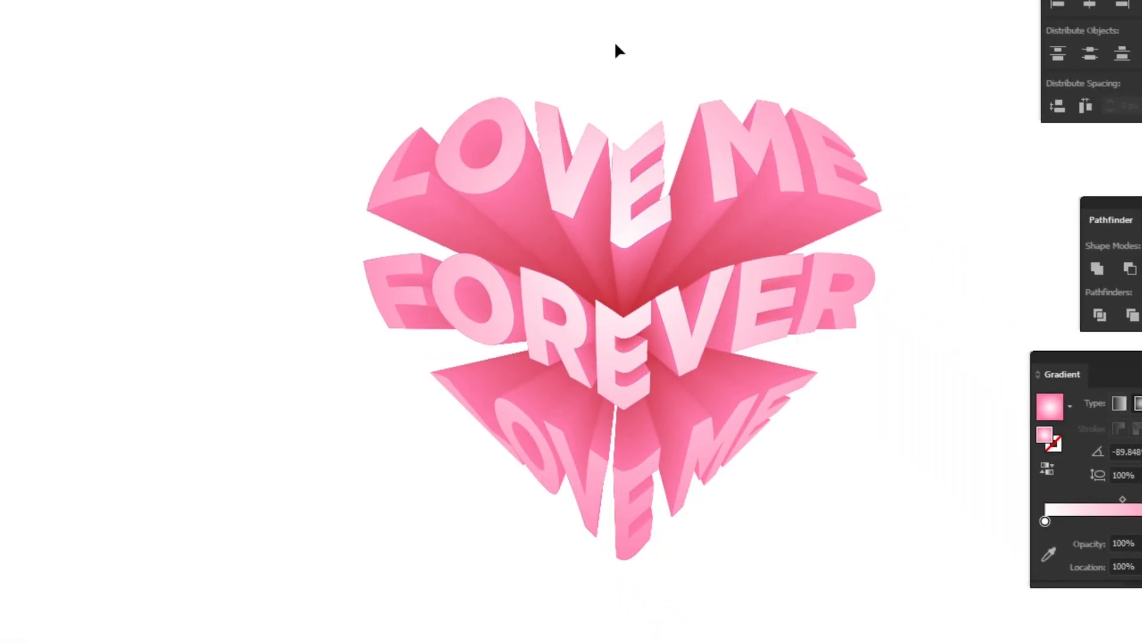
Give the gradient-filled heart text a white 0.75 pt stroke and deselect it
click(601, 315)
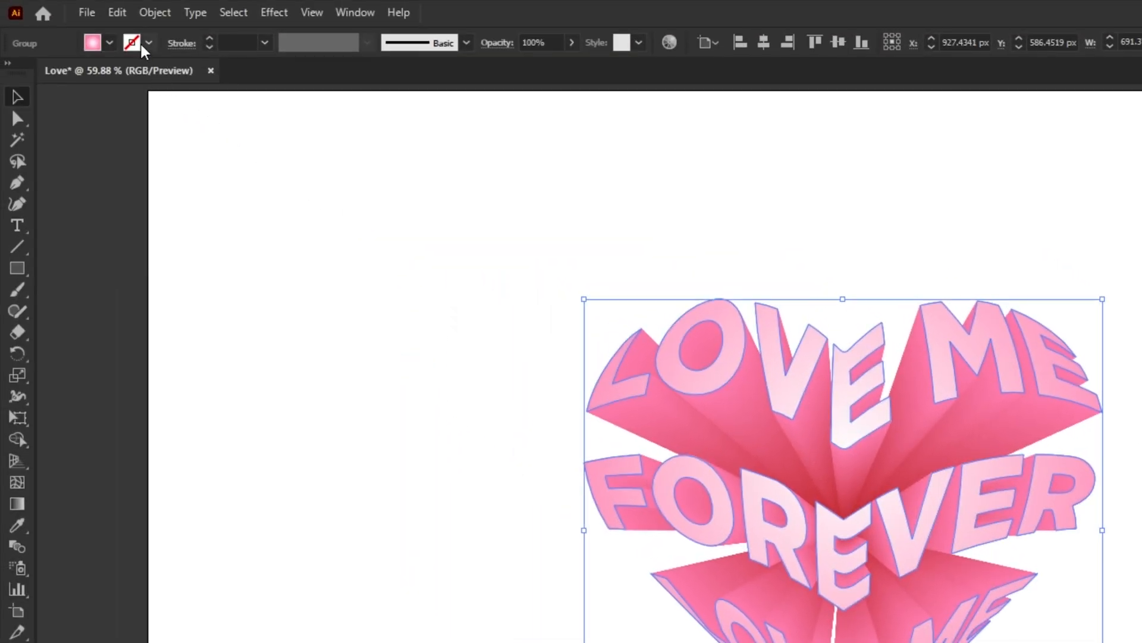
click(139, 42)
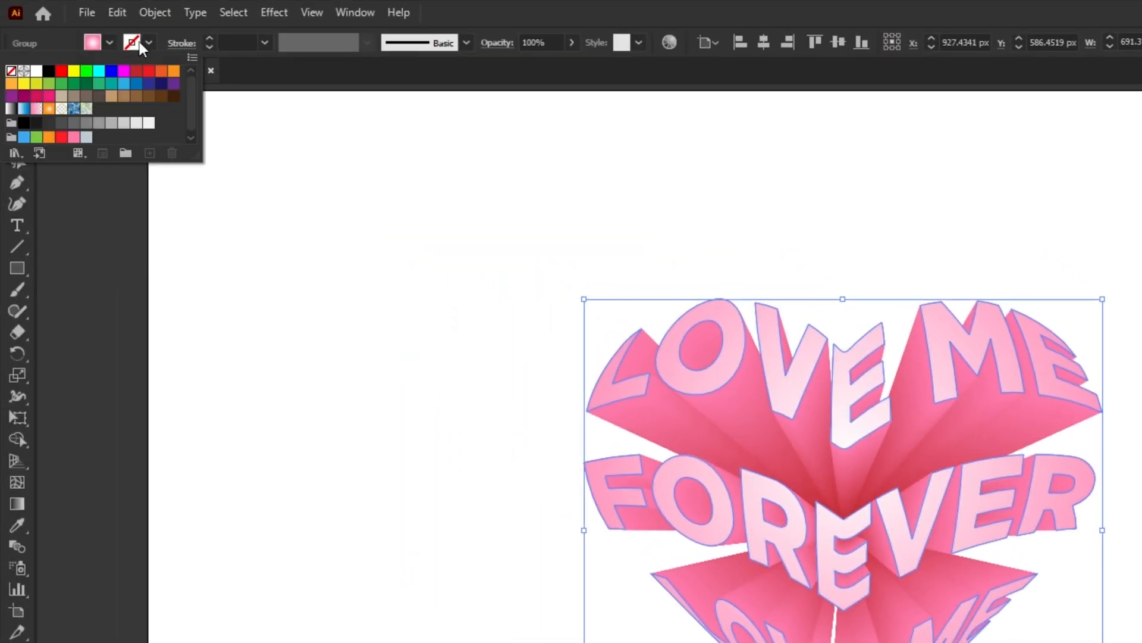
click(36, 71)
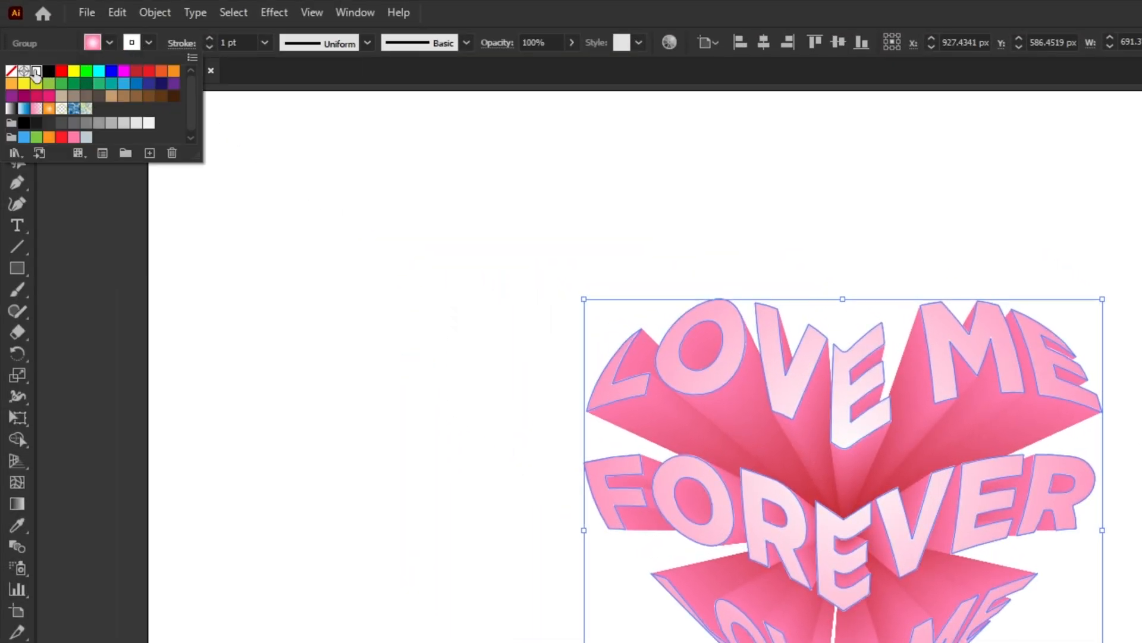
click(59, 39)
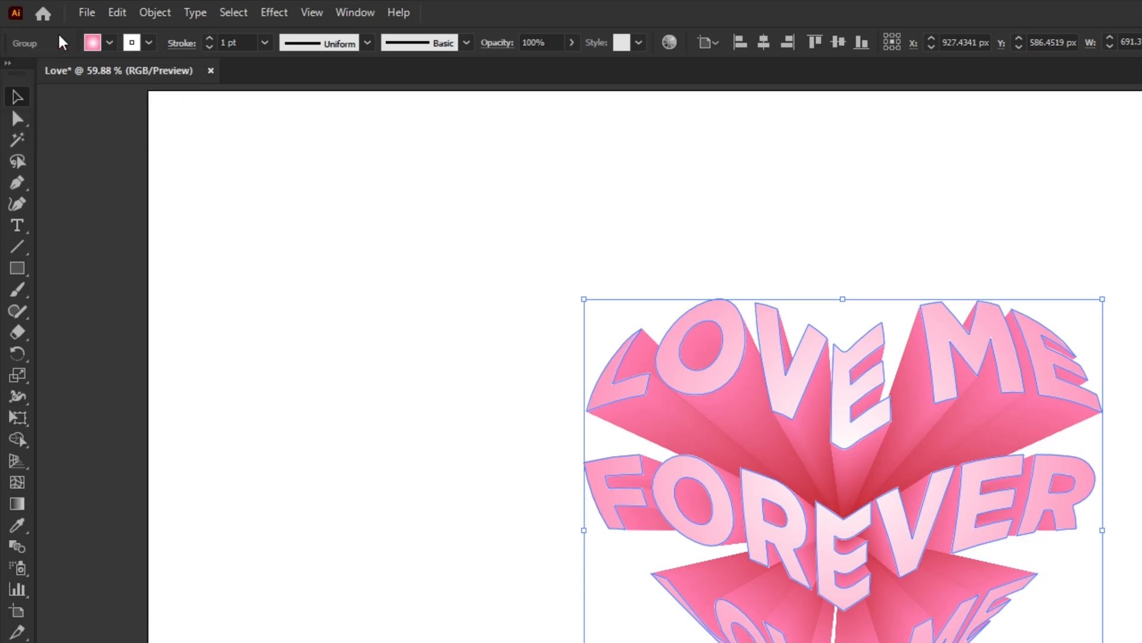
click(209, 47)
click(351, 361)
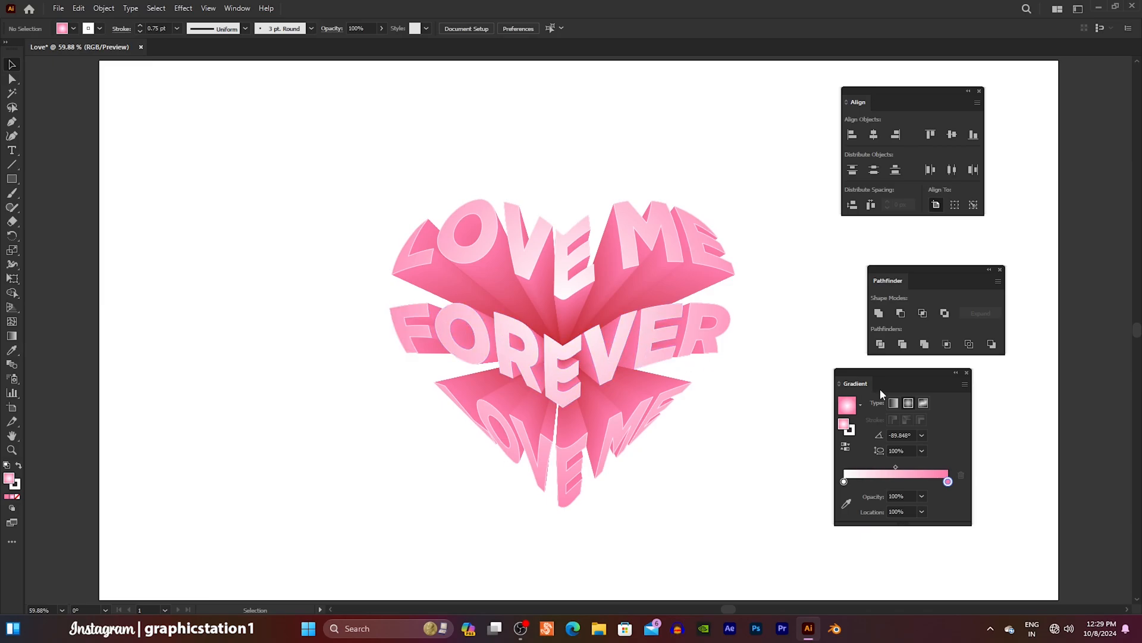
Close the floating Gradient, Pathfinder and Align panels to clear the view of the artwork
click(966, 374)
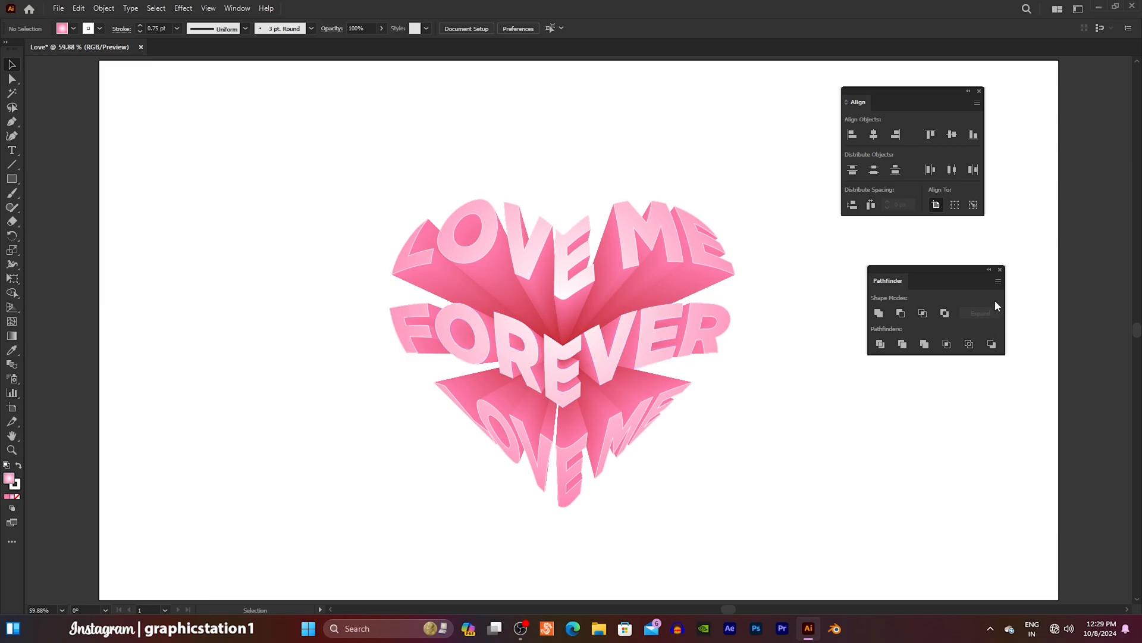
click(1000, 270)
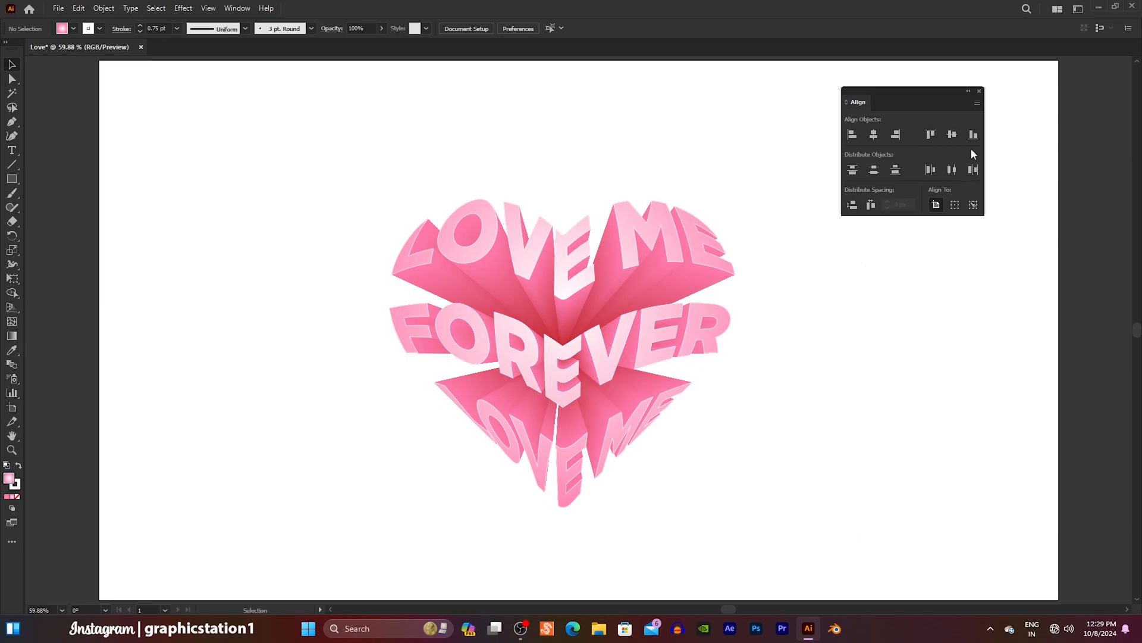
click(980, 91)
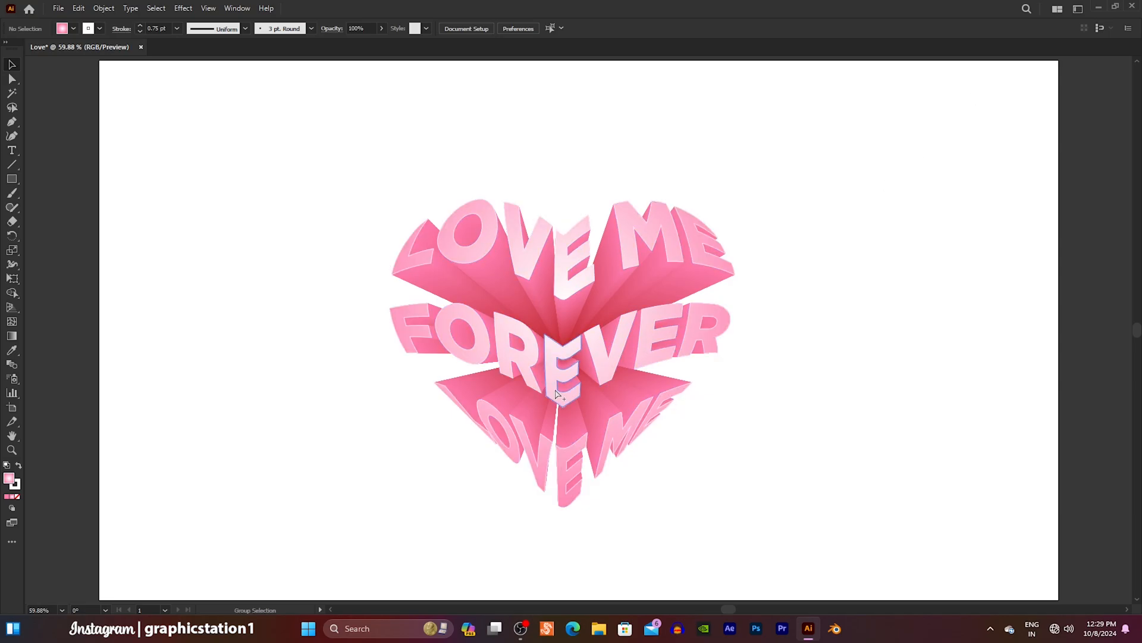
key(ctrl+equal)
scroll(557, 394, up, 1)
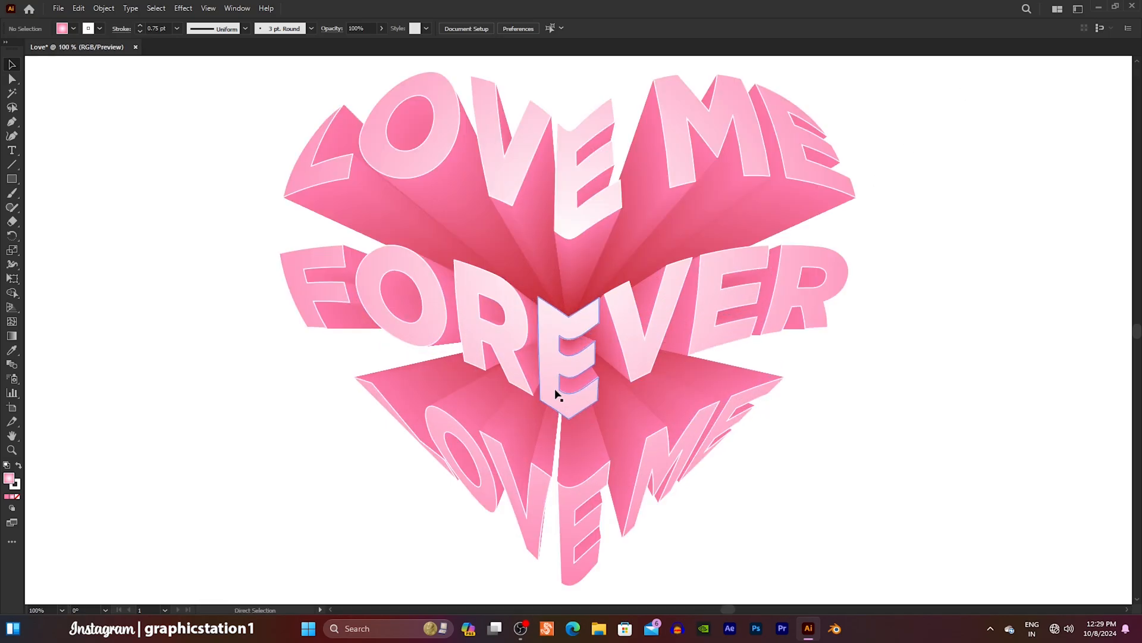
drag(557, 391, 579, 394)
click(805, 400)
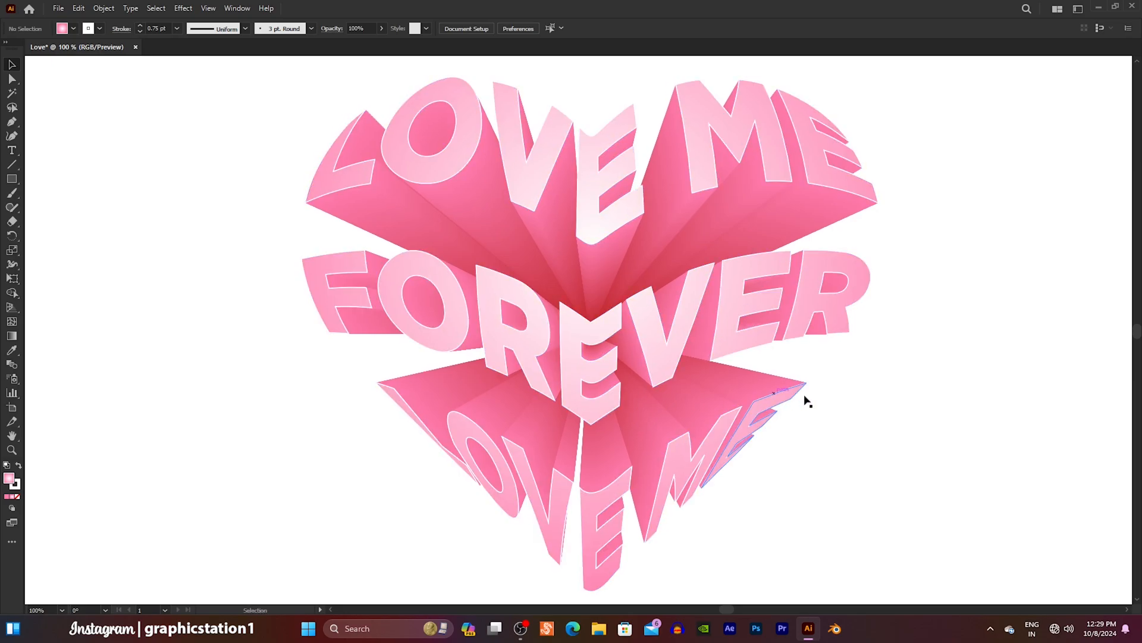